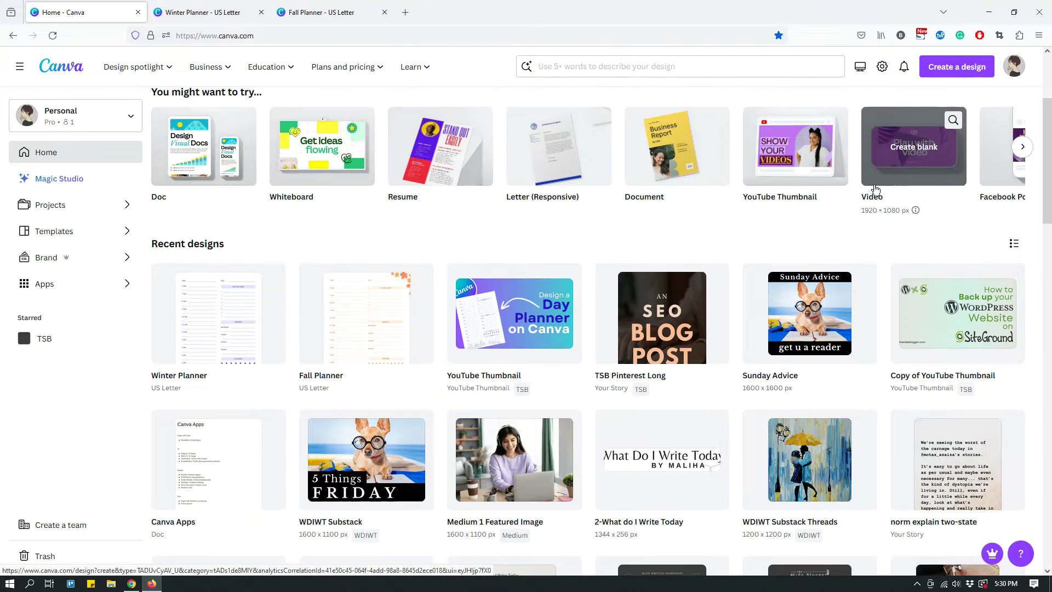
Scroll the Canva home page to view the recent Winter and Fall Planner designs
scroll(745, 405, "up", 3)
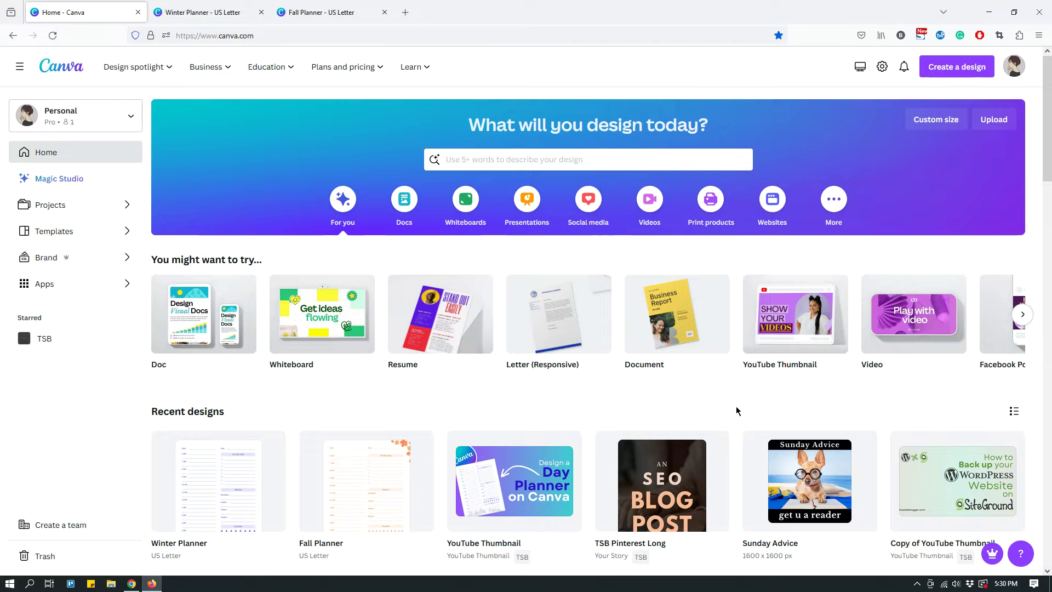
Switch to the Winter Planner - US Letter browser tab
left_click(196, 13)
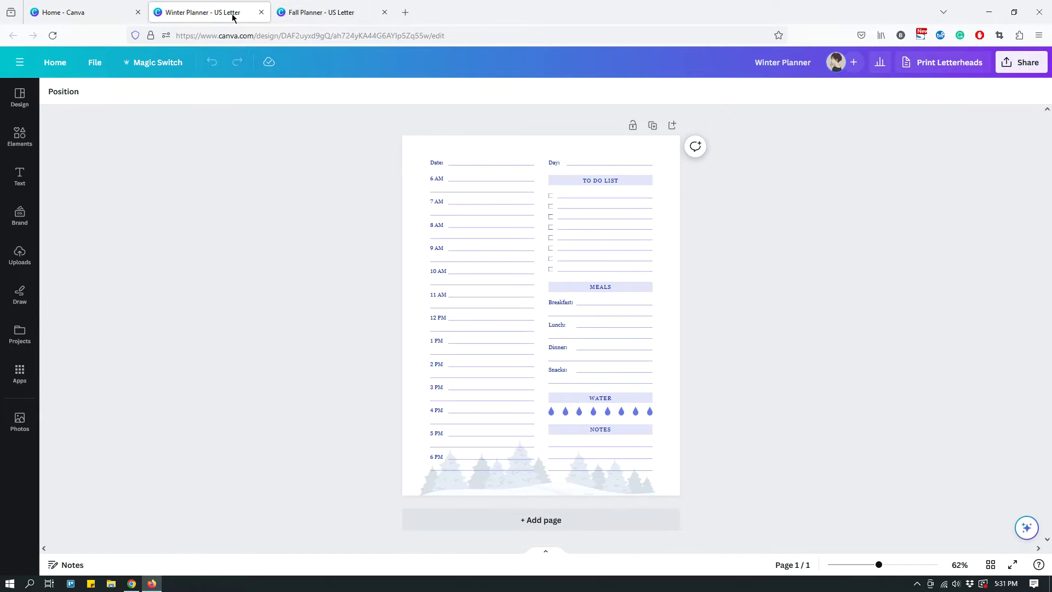
Switch to the Fall Planner - US Letter browser tab
left_click(307, 13)
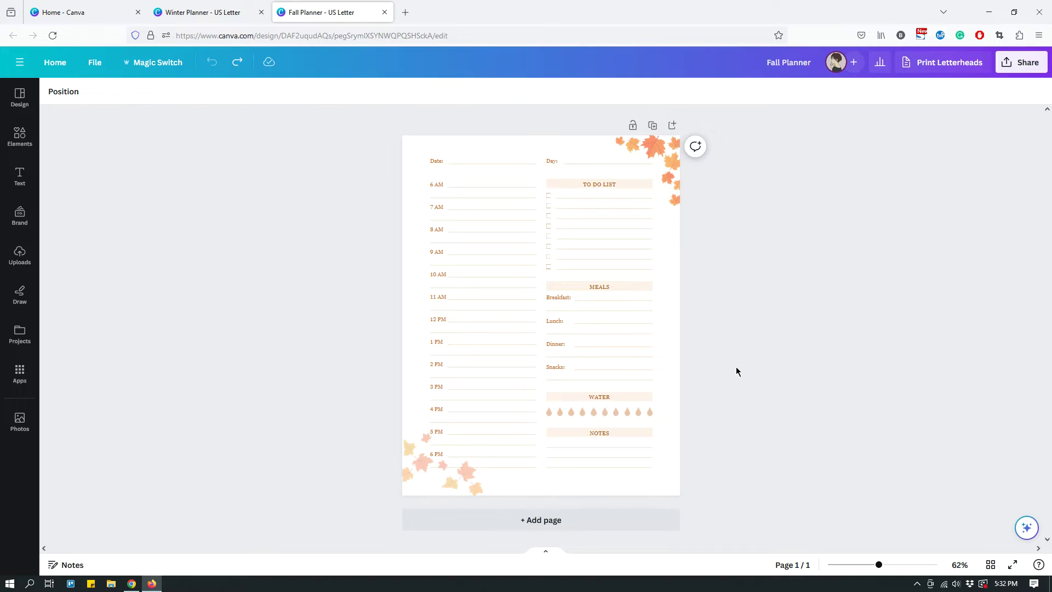
left_click(653, 128)
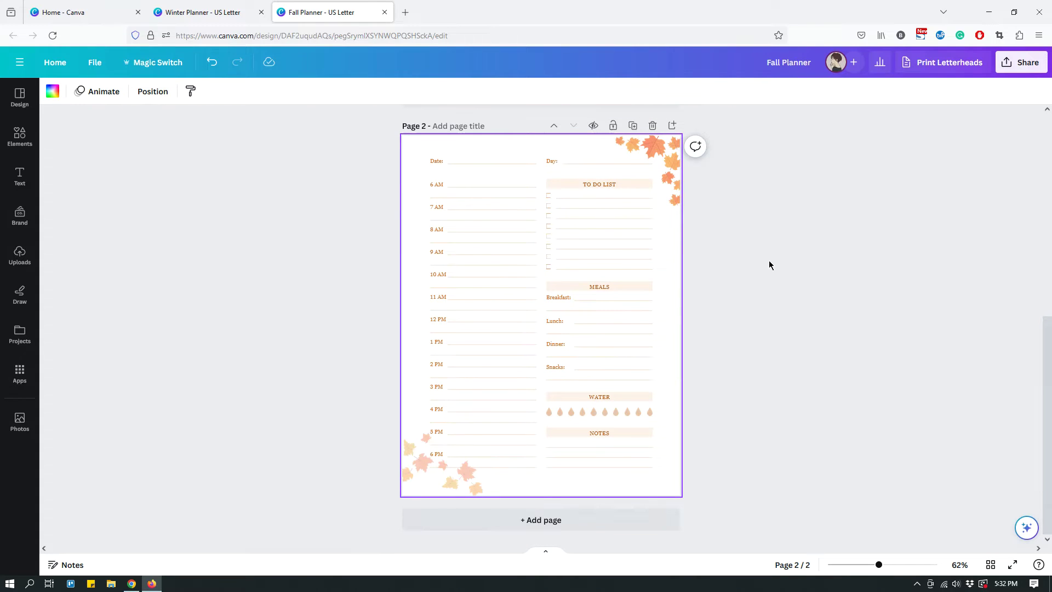
scroll(769, 262, "up", 3)
scroll(770, 276, "down", 2)
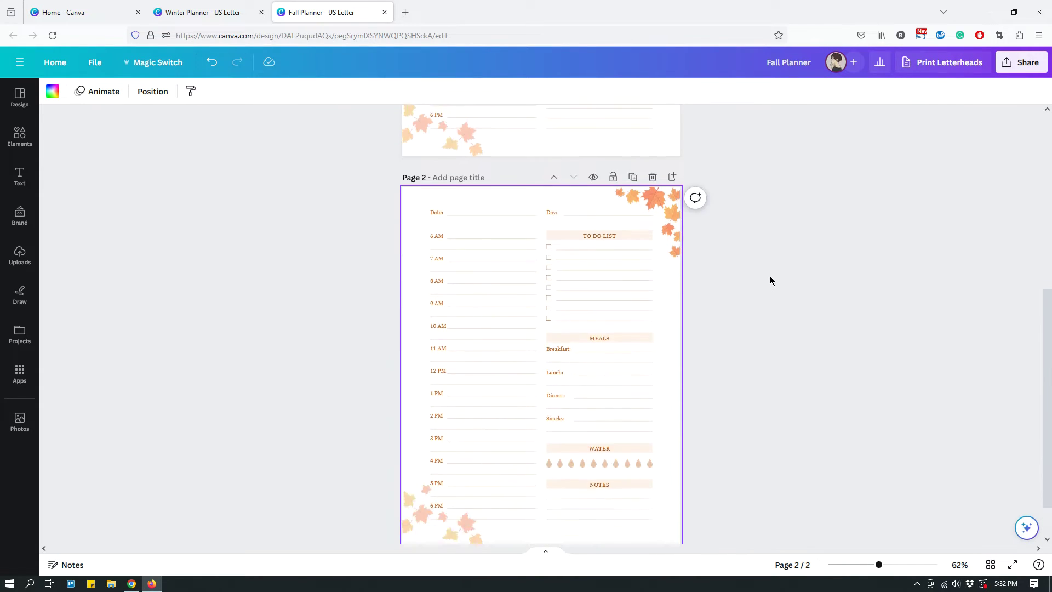
scroll(771, 277, "up", 3)
scroll(754, 279, "up", 2)
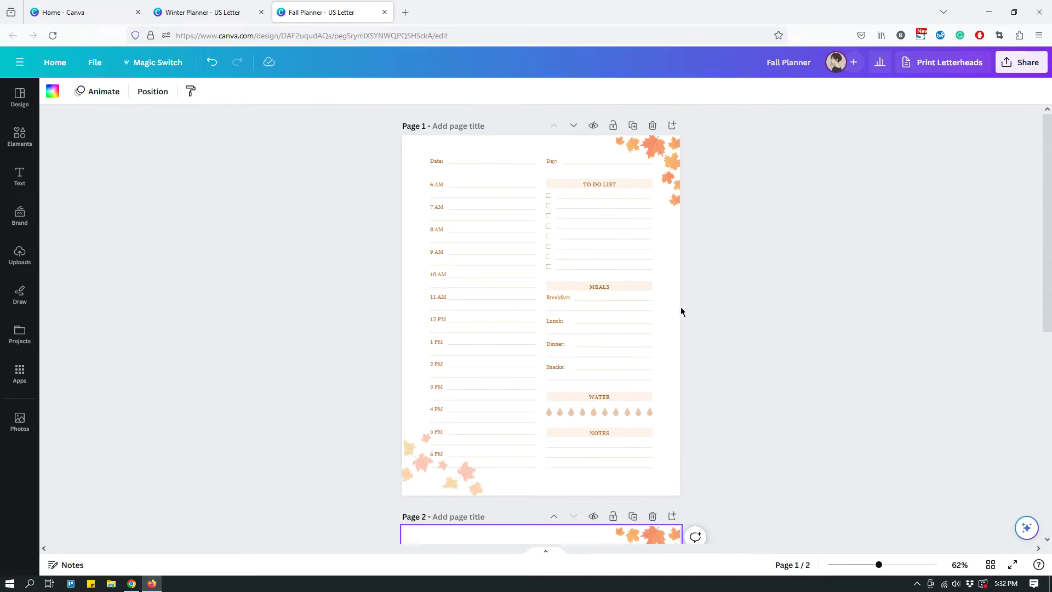
scroll(691, 315, "down", 3)
scroll(765, 322, "down", 3)
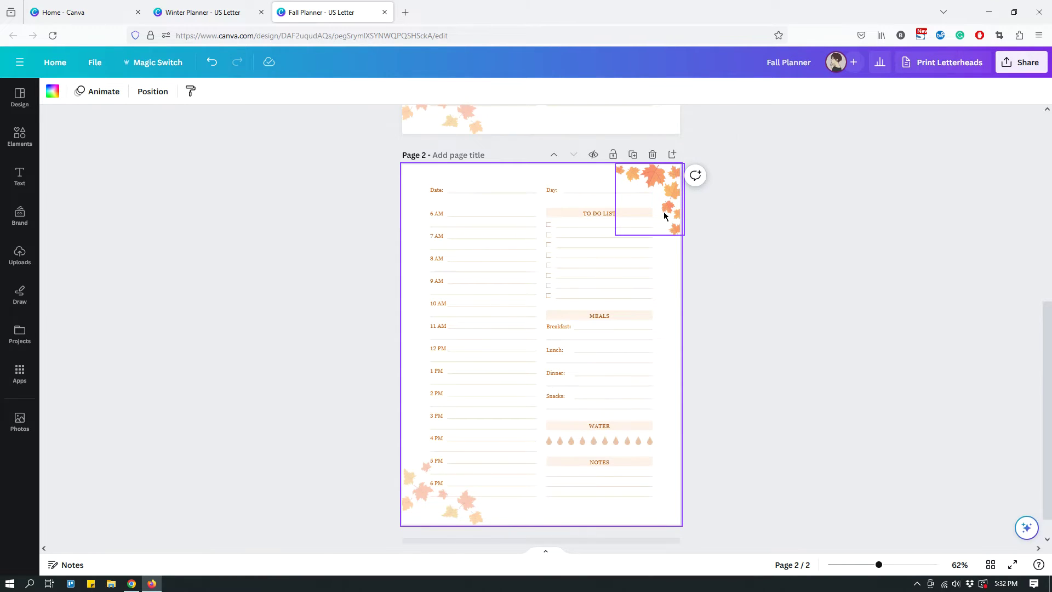
scroll(663, 211, "up", 5)
scroll(830, 242, "up", 2)
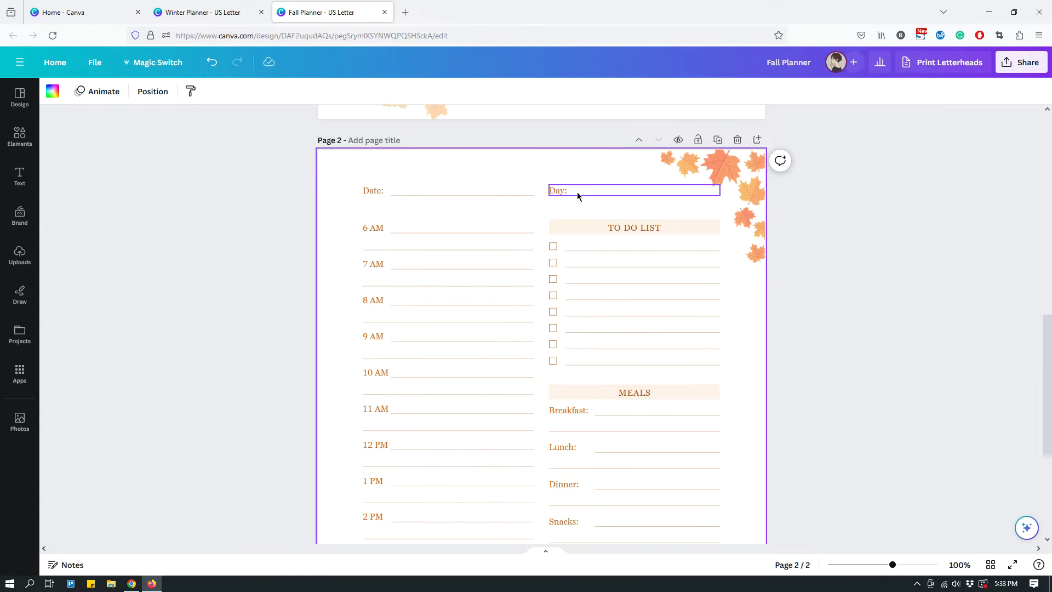
scroll(491, 228, "down", 4)
scroll(494, 395, "up", 2)
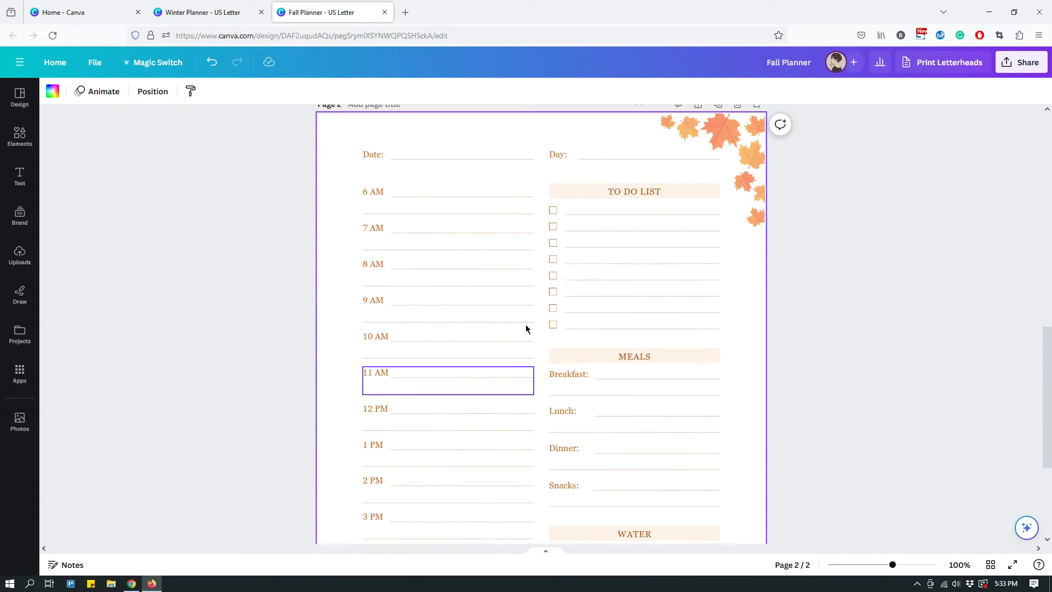
scroll(635, 258, "down", 2)
scroll(712, 304, "down", 2)
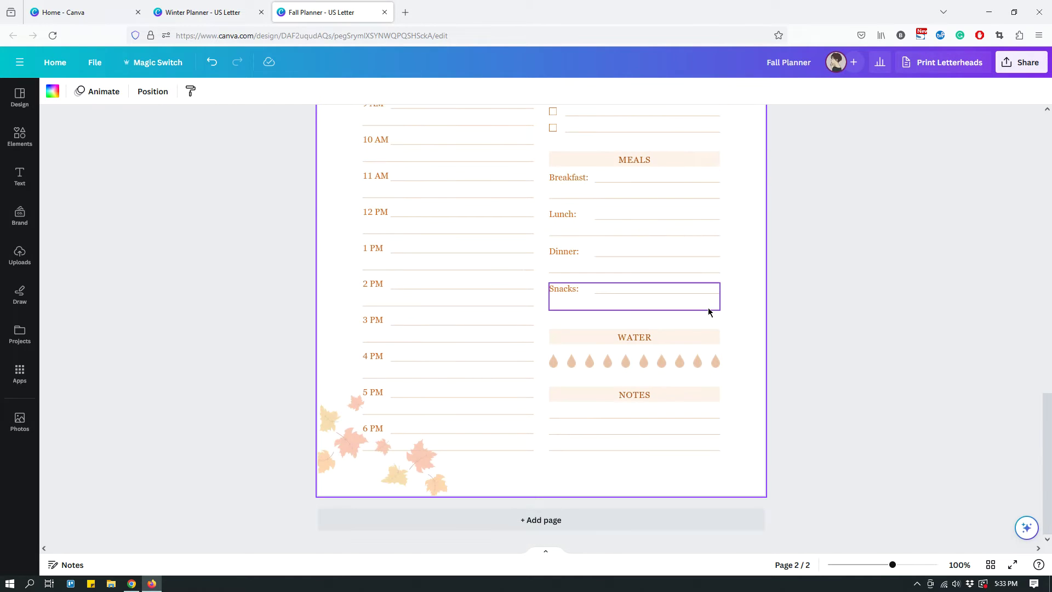
scroll(713, 311, "up", 2)
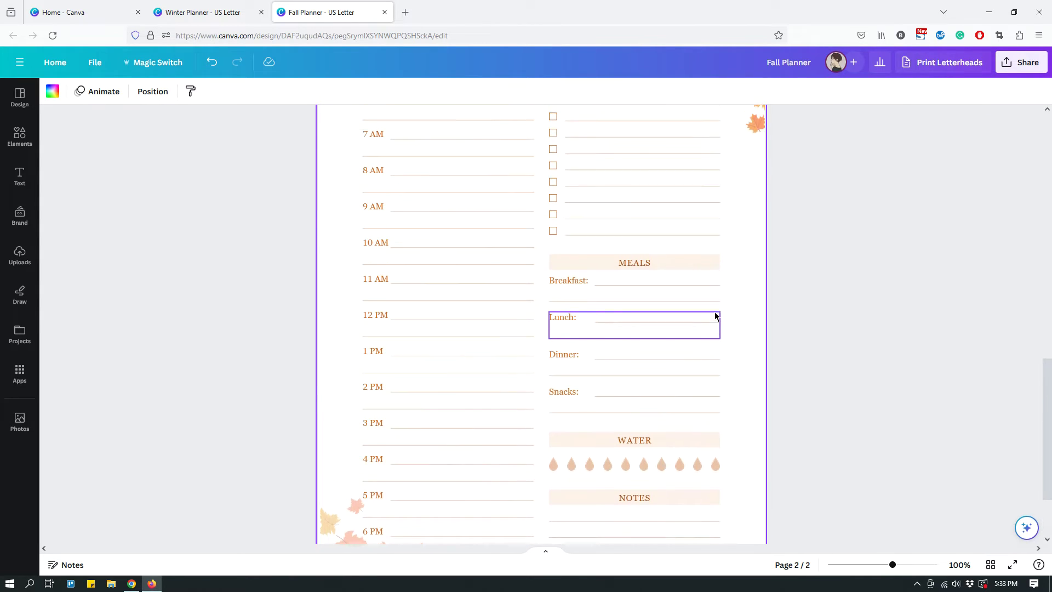
scroll(715, 312, "up", 1)
scroll(714, 313, "up", 1)
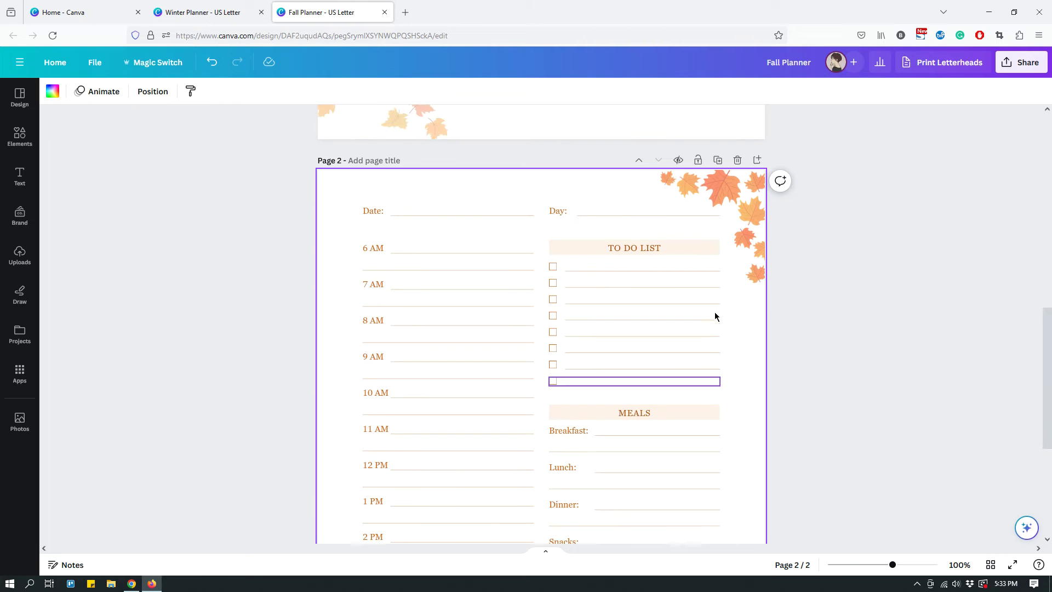
Delete the maple leaf graphics from page 2's corners
left_click(725, 195)
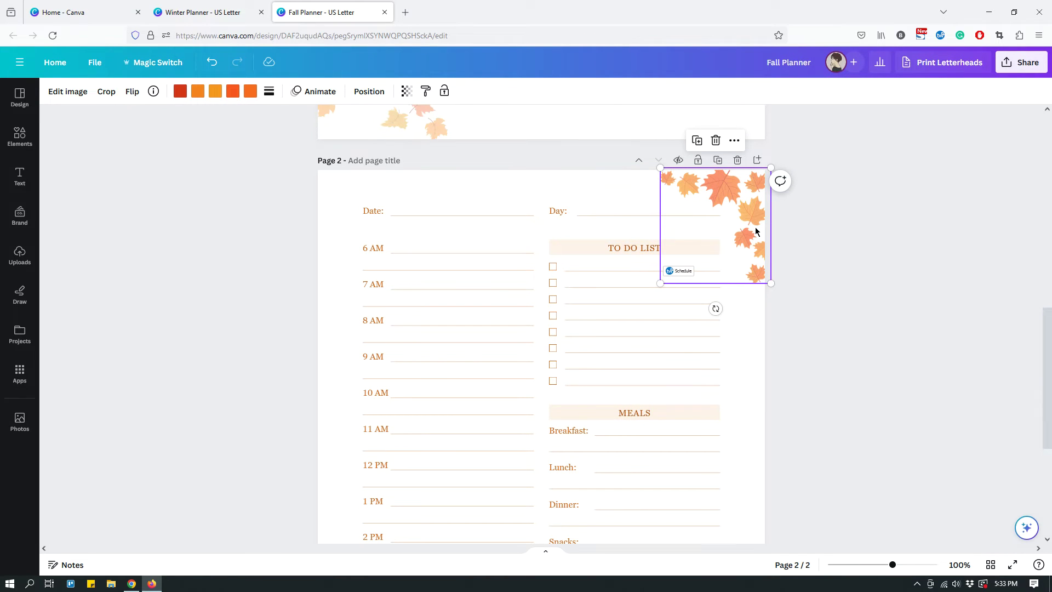
scroll(831, 240, "up", 1)
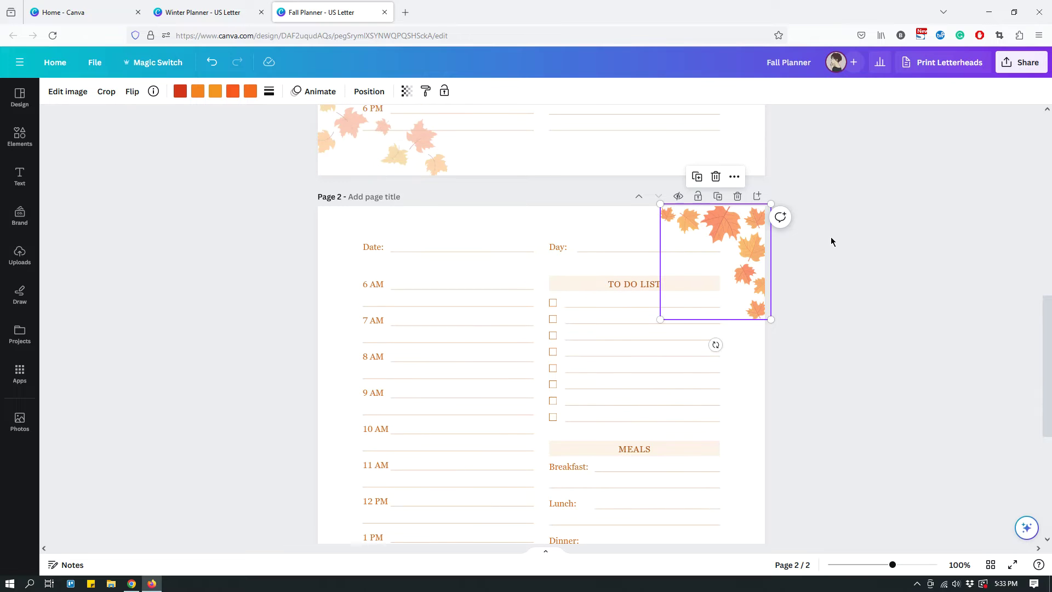
left_click(765, 260)
scroll(363, 360, "down", 8)
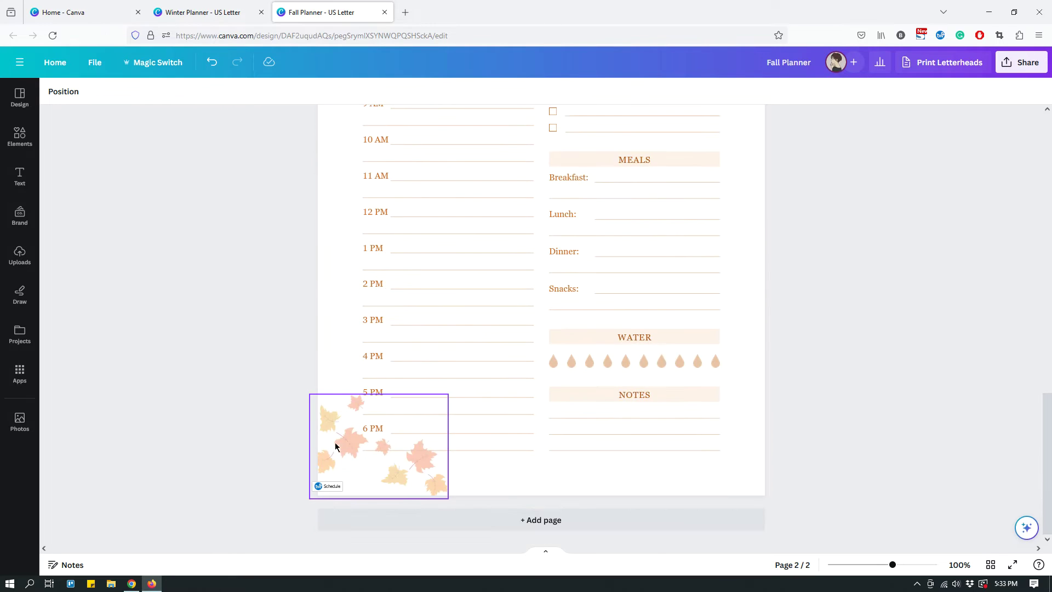
scroll(806, 240, "up", 1)
scroll(807, 241, "up", 6)
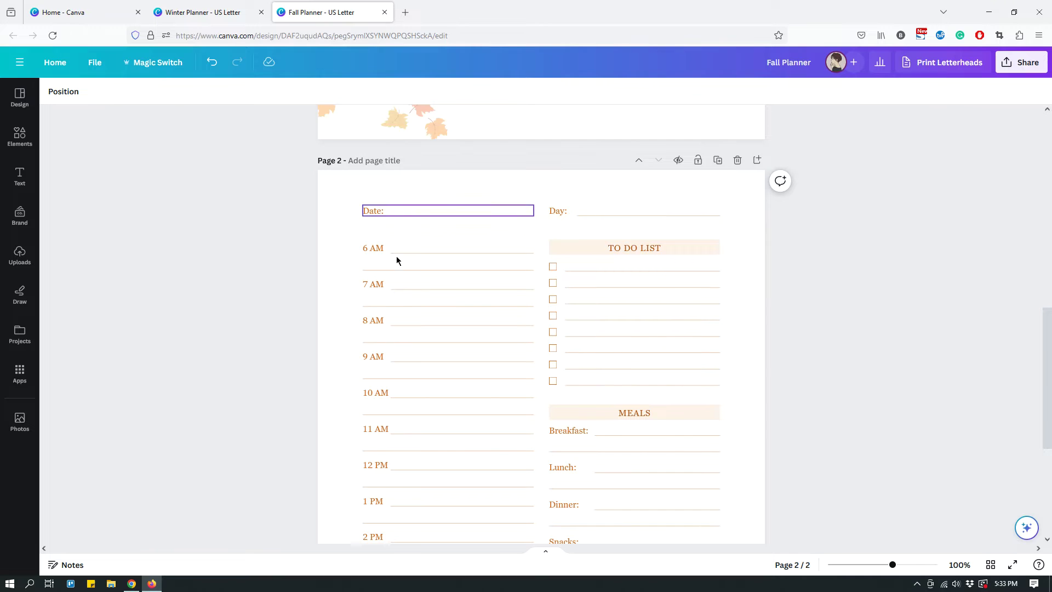
scroll(394, 290, "down", 5)
scroll(404, 309, "down", 2)
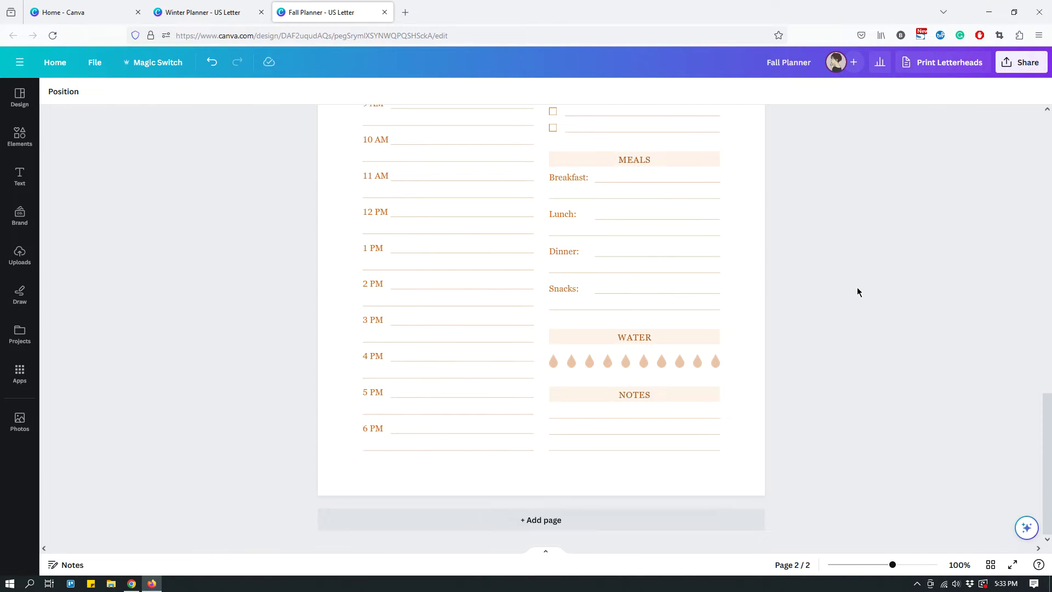
scroll(856, 287, "up", 7)
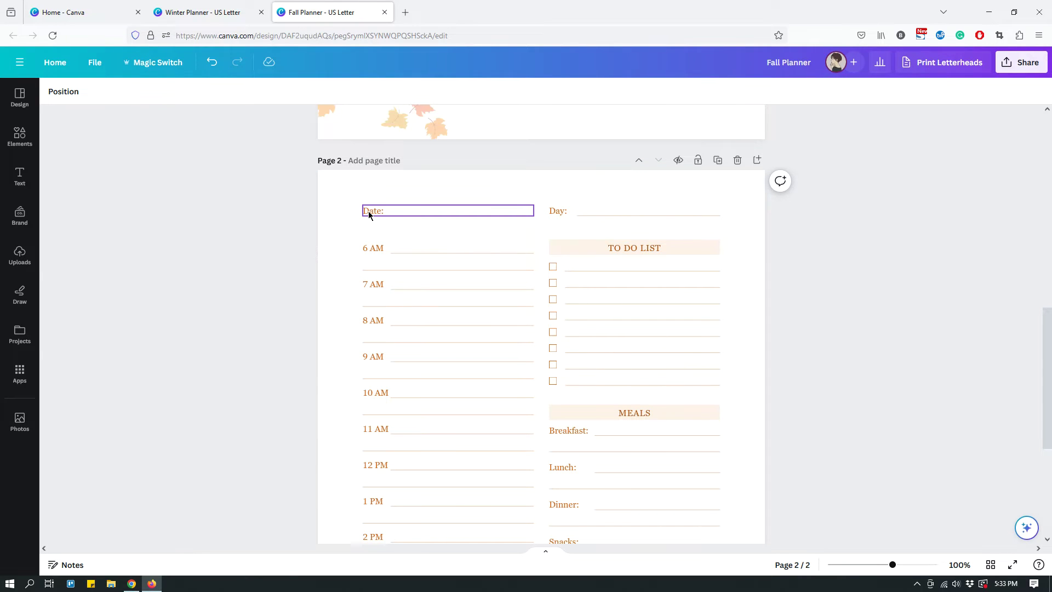
Set page 2's Date label text colour to dark blue
left_click(369, 213)
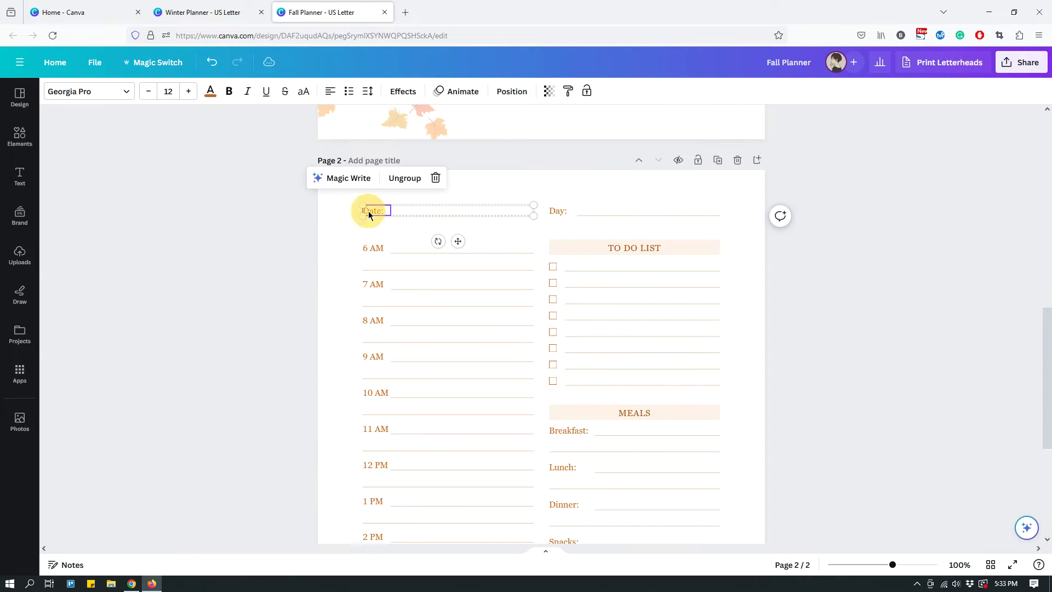
left_click(211, 93)
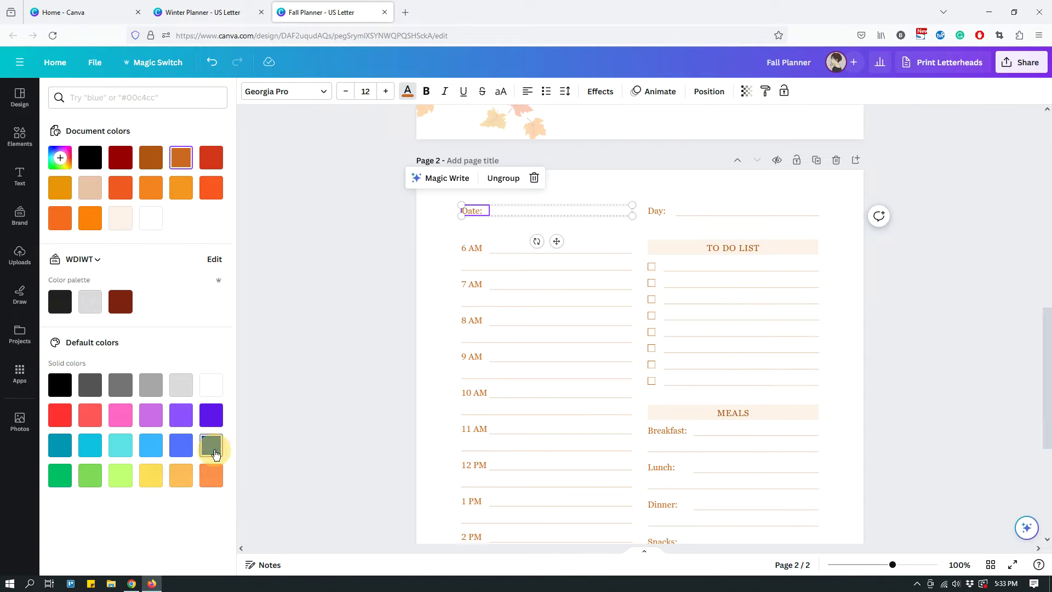
left_click(214, 450)
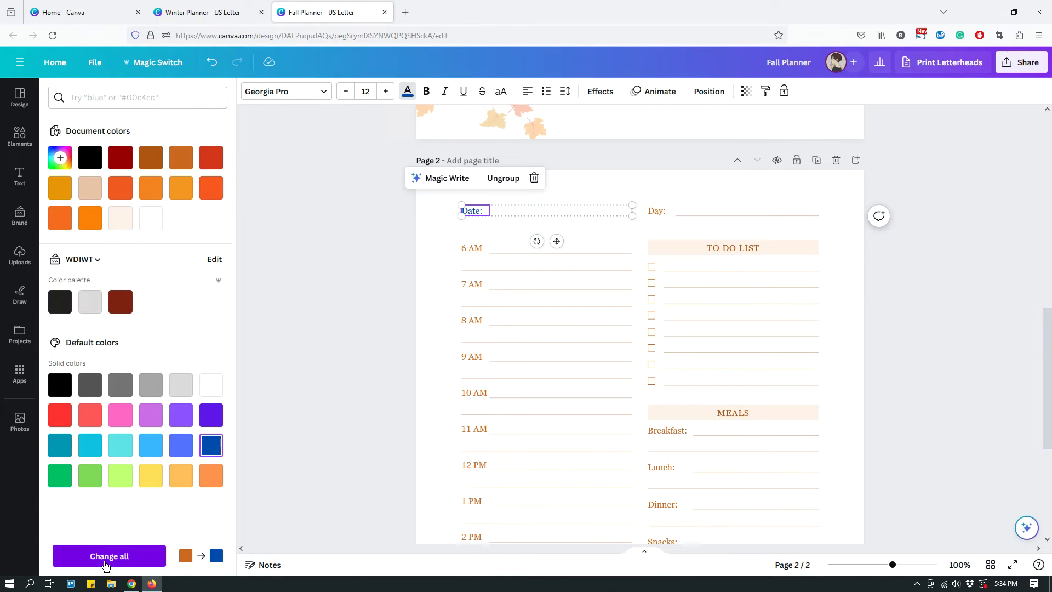
left_click(110, 556)
Apply dark blue to all orange labels across every page, then clear the selection
left_click(130, 559)
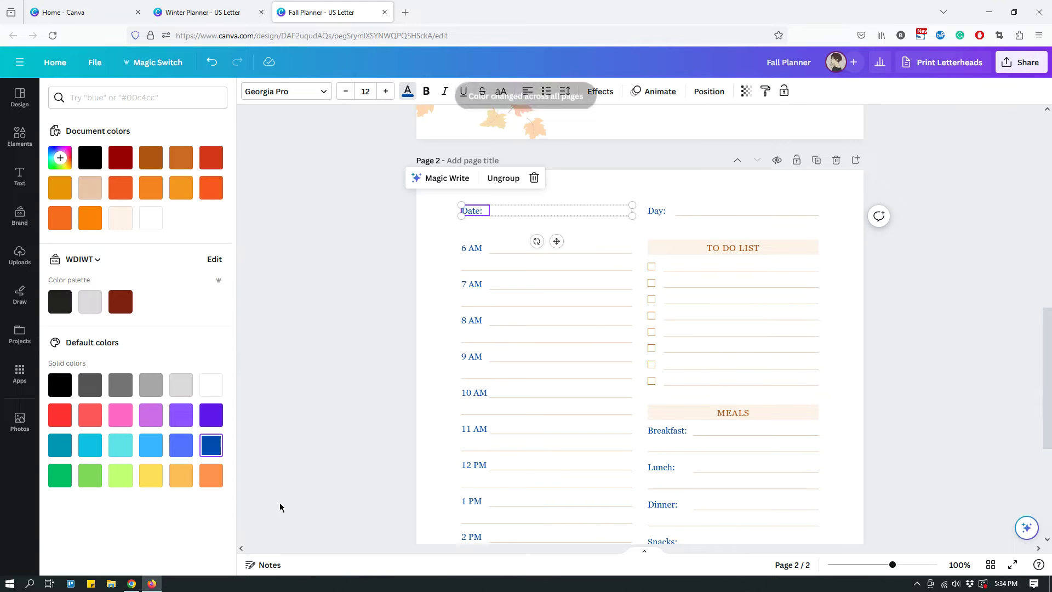
scroll(923, 322, "down", 3)
scroll(923, 322, "down", 2)
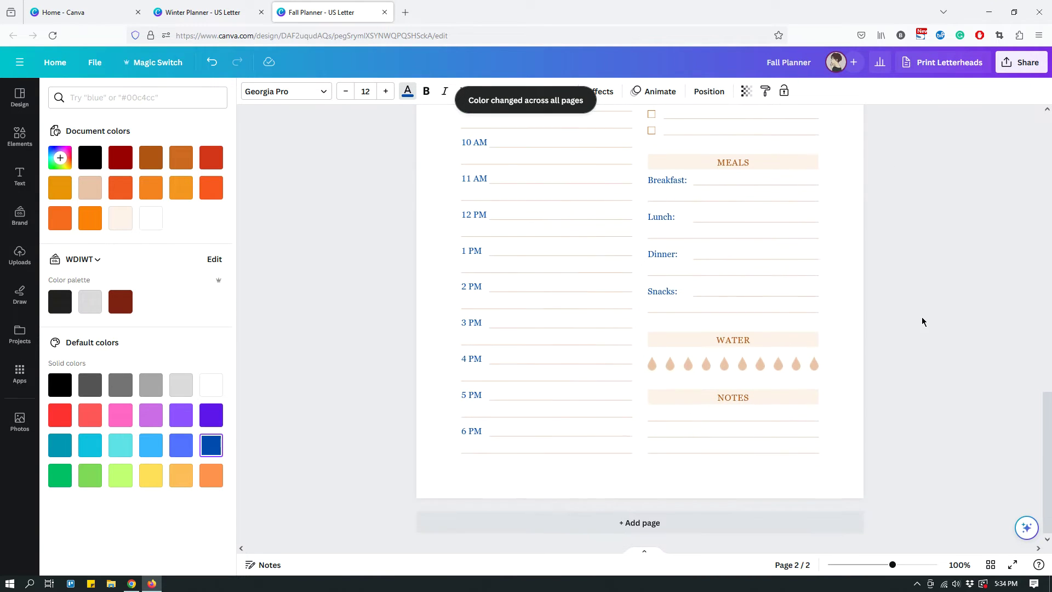
scroll(829, 307, "up", 4)
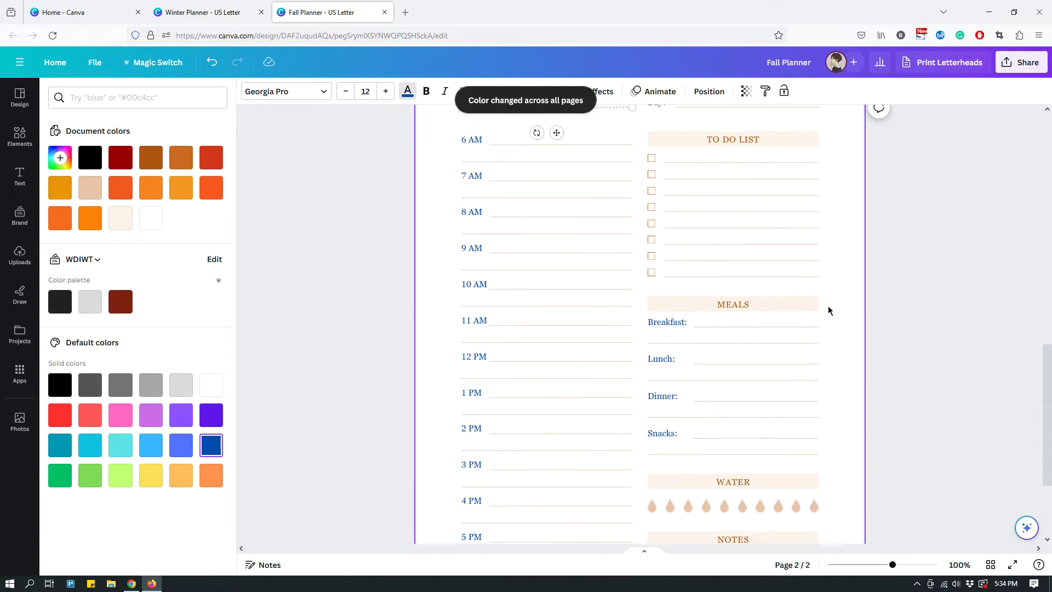
scroll(829, 318, "up", 1)
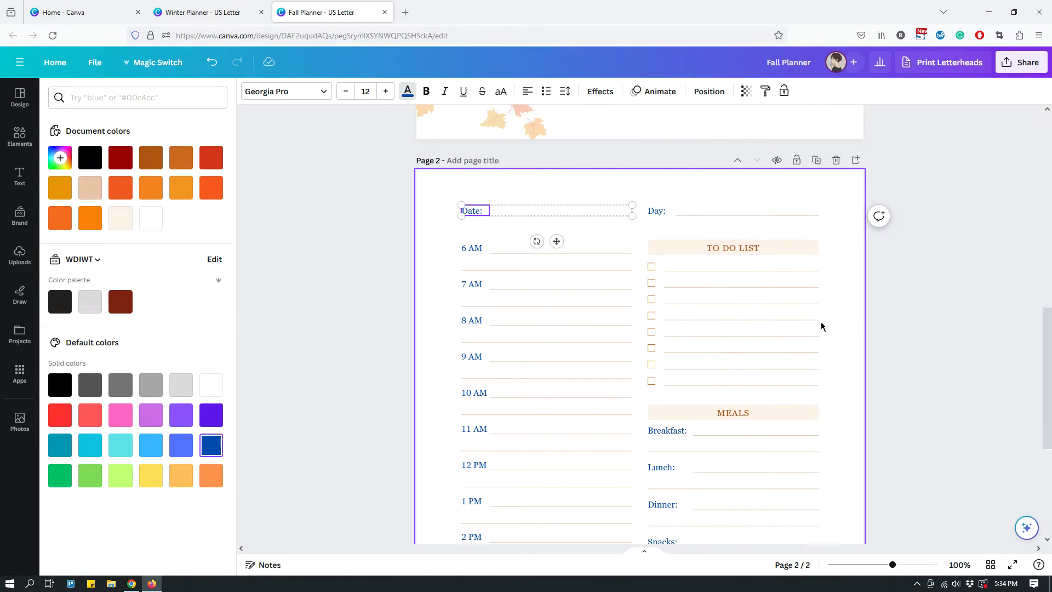
key("Escape")
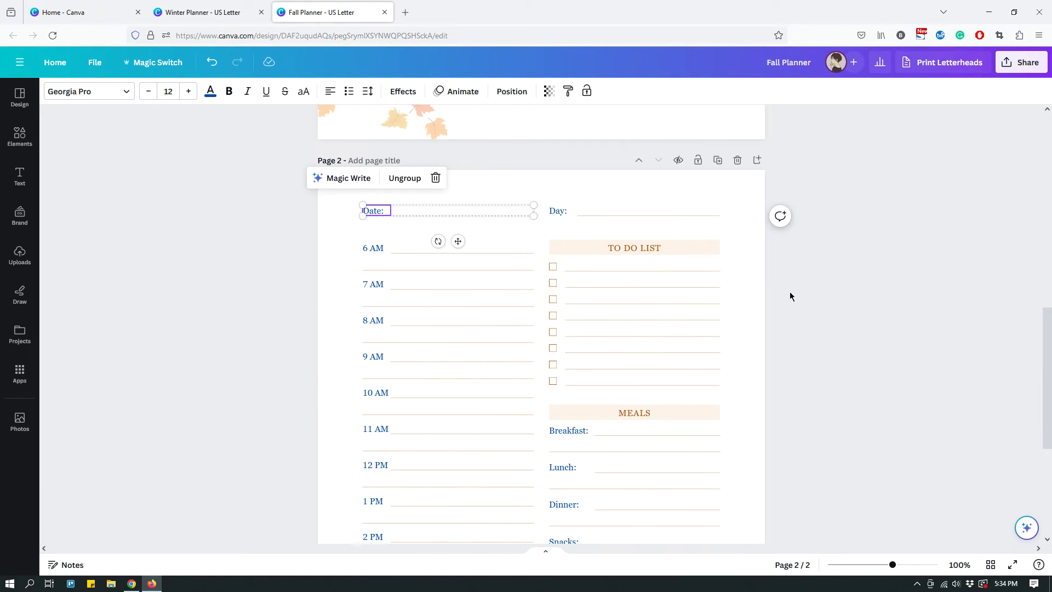
left_click(761, 297)
Scroll back up to page 1 of the planner and select it
scroll(679, 296, "down", 3)
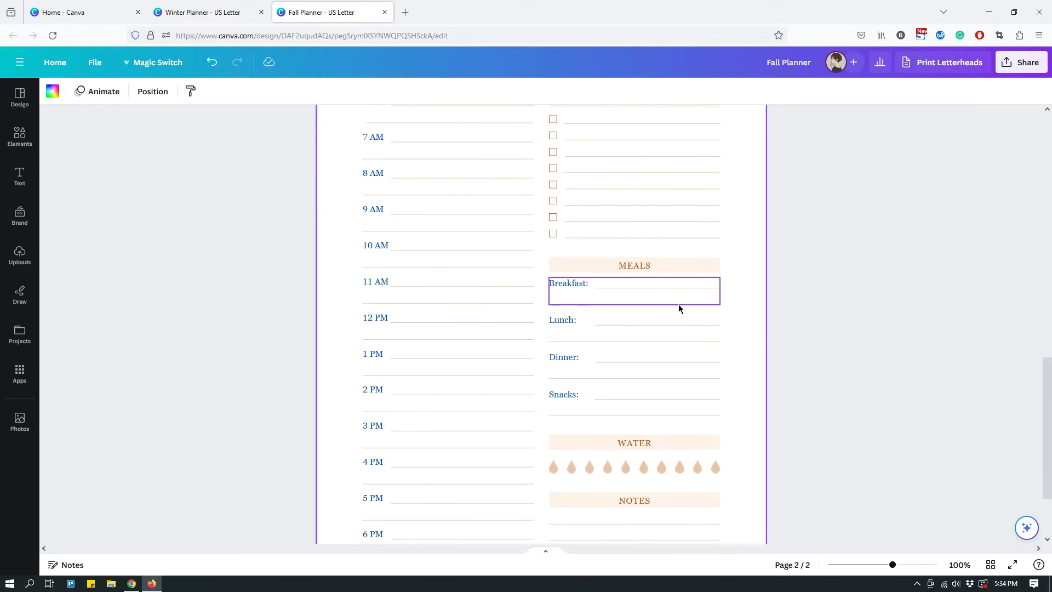
scroll(678, 308, "down", 2)
scroll(592, 343, "up", 3)
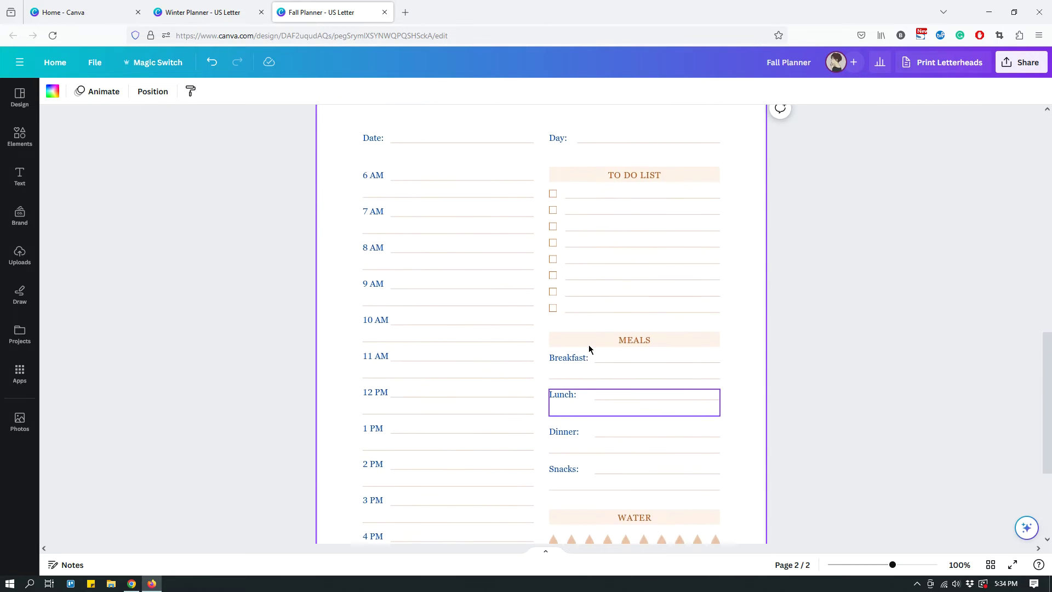
scroll(590, 348, "up", 1)
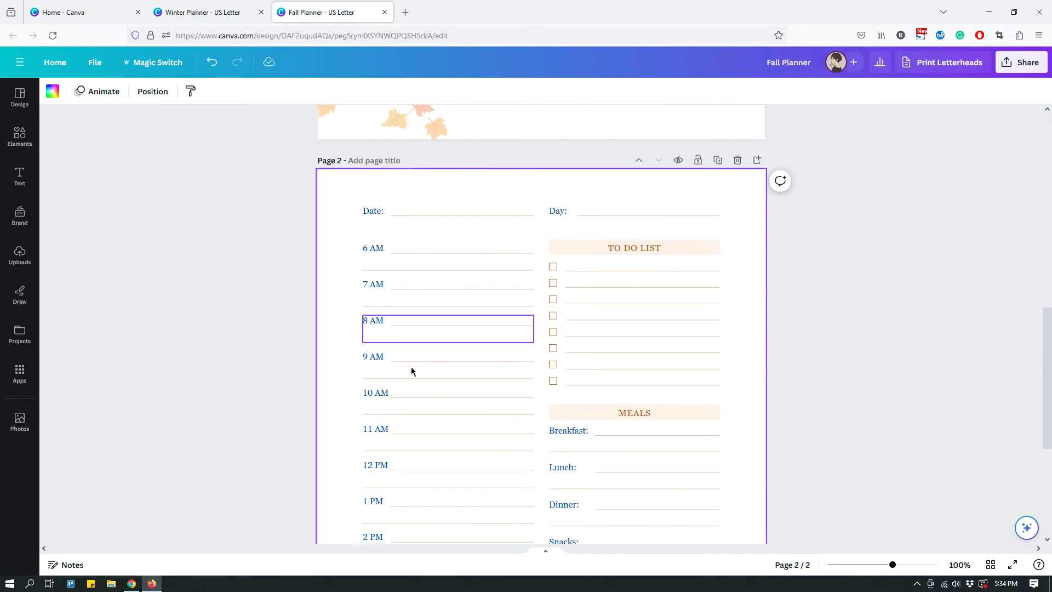
scroll(438, 381, "down", 2)
scroll(451, 378, "up", 2)
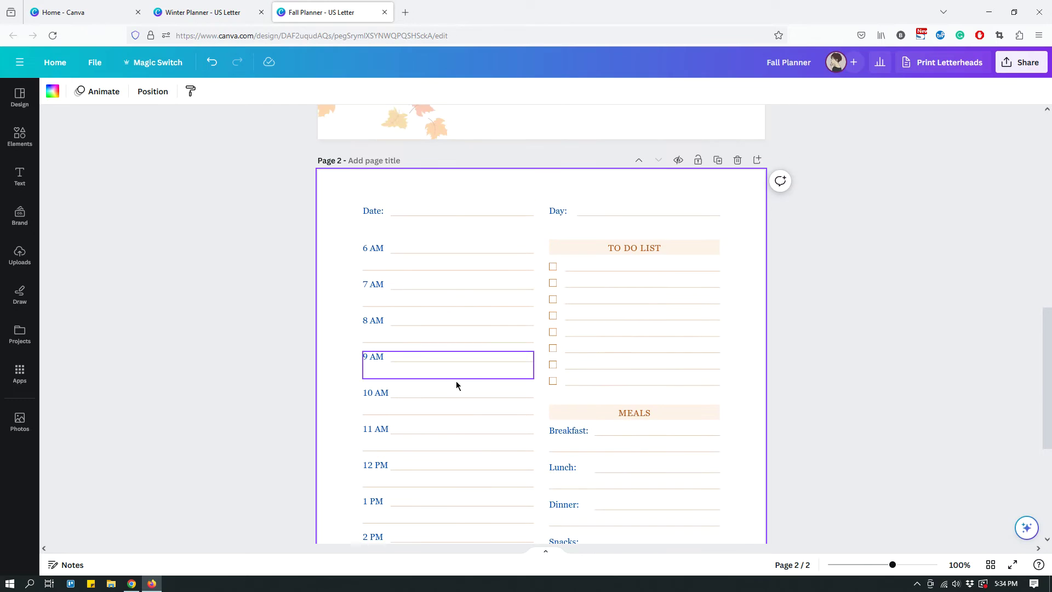
scroll(462, 393, "up", 5)
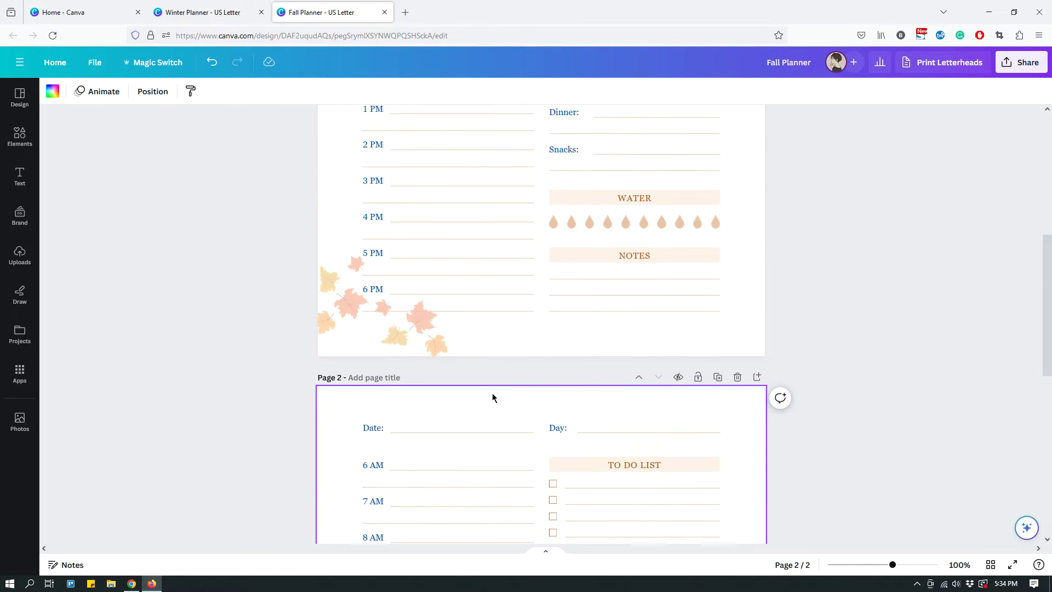
scroll(492, 394, "up", 4)
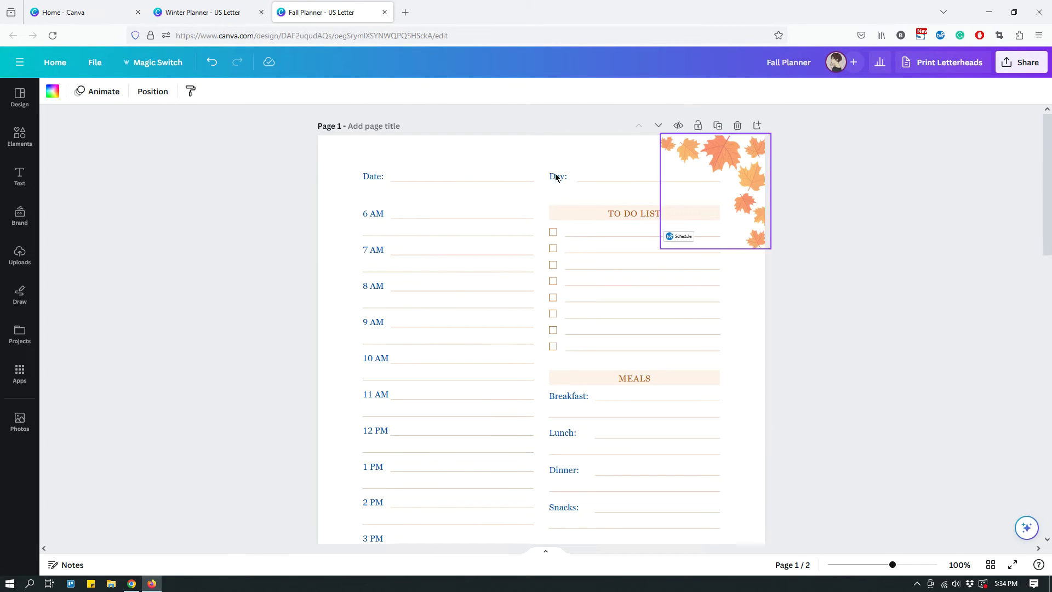
scroll(766, 268, "down", 4)
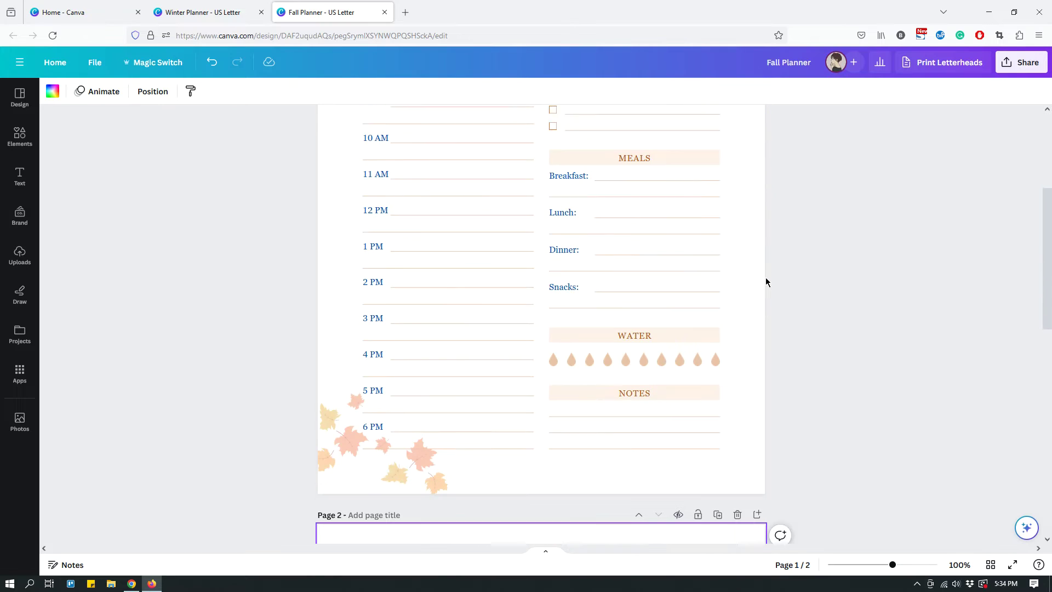
scroll(766, 282, "up", 2)
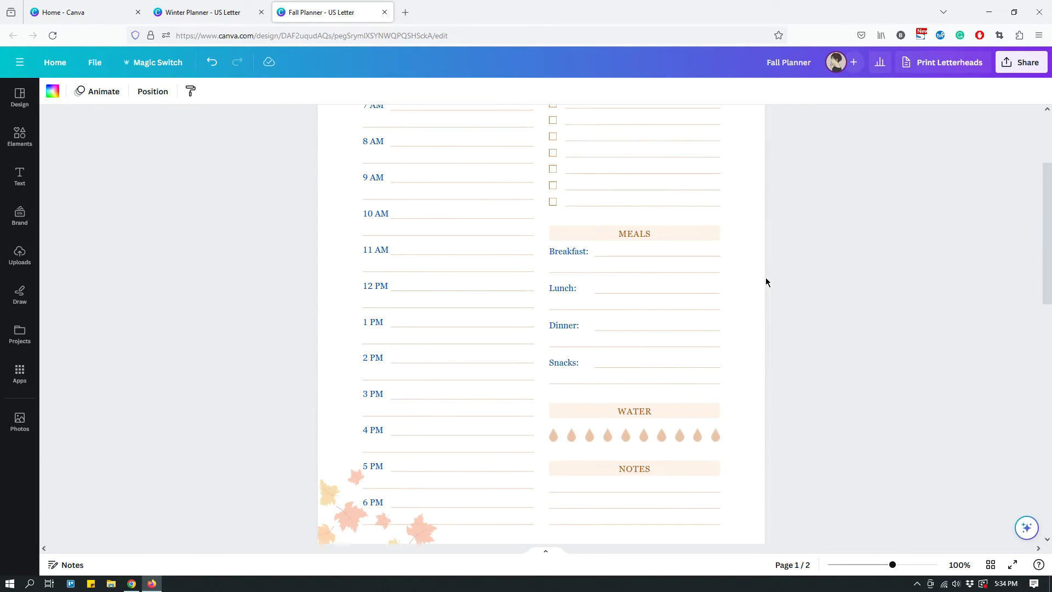
scroll(767, 282, "up", 3)
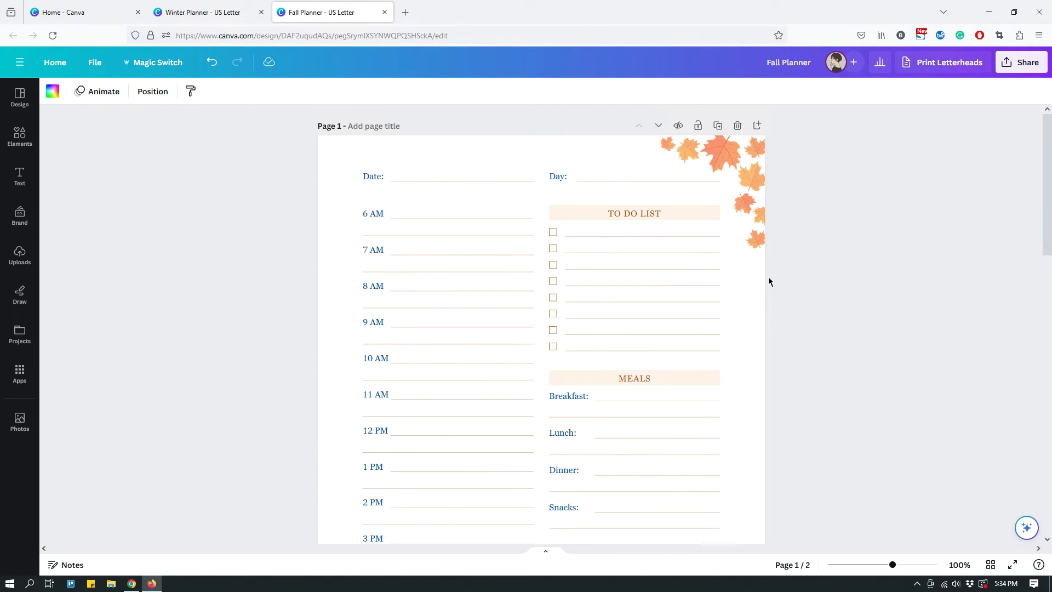
scroll(768, 279, "down", 3)
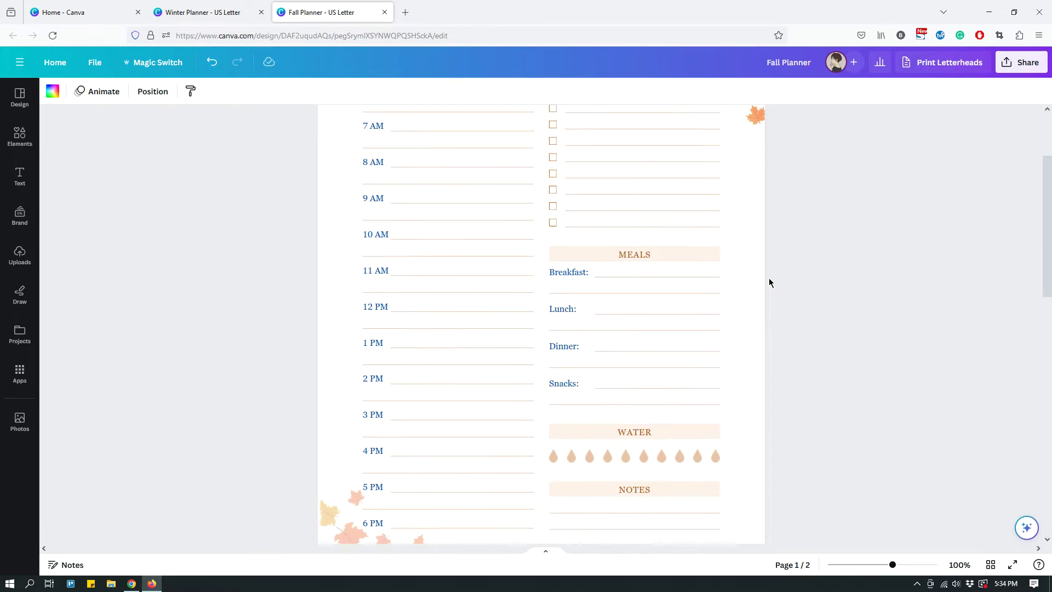
left_click(752, 303)
scroll(775, 299, "up", 3)
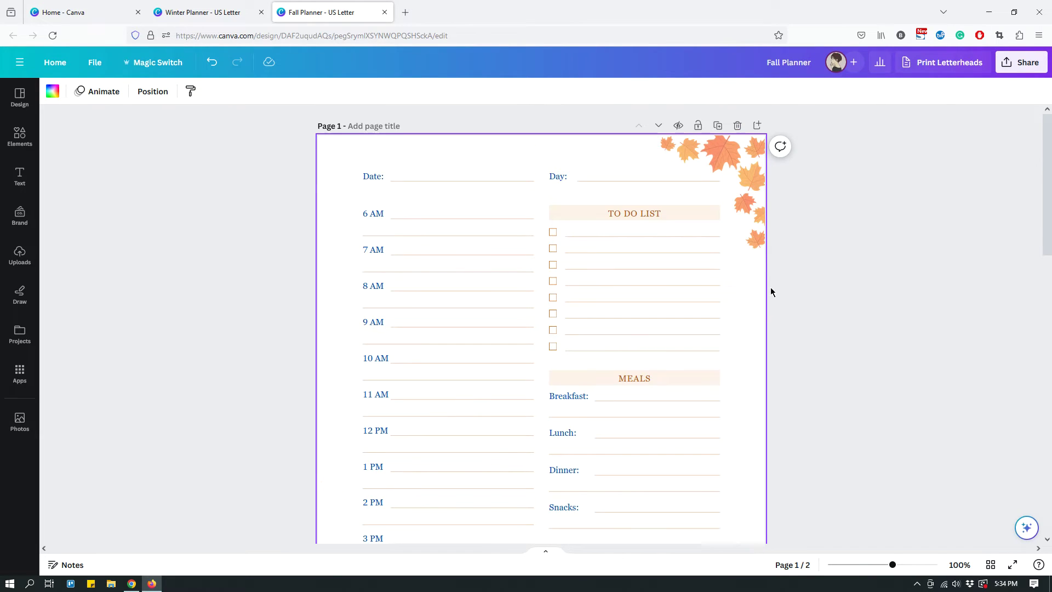
scroll(768, 295, "down", 4)
scroll(767, 290, "down", 6)
scroll(770, 281, "down", 1)
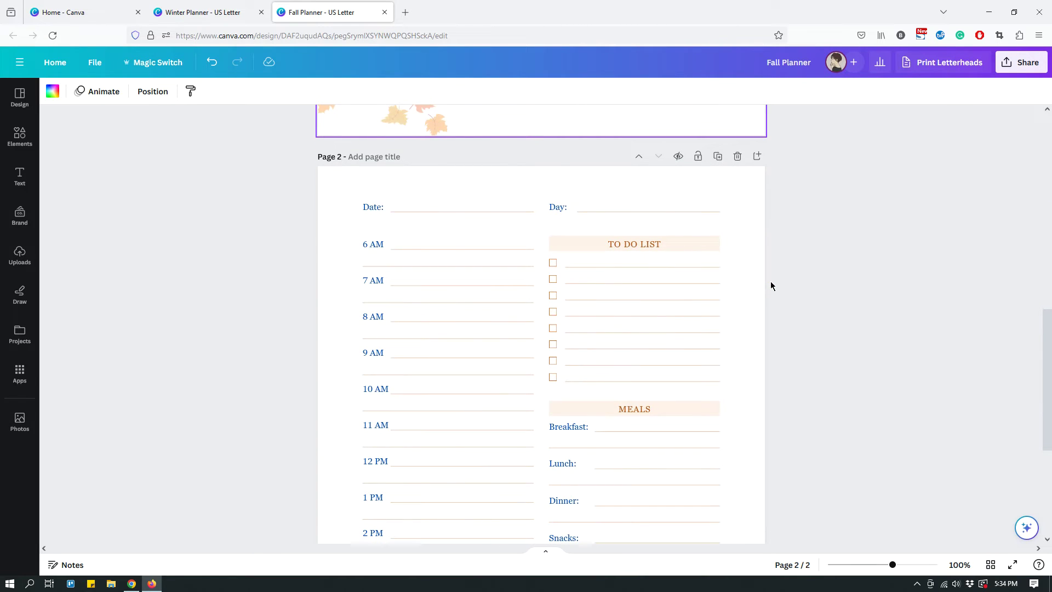
scroll(624, 253, "down", 4)
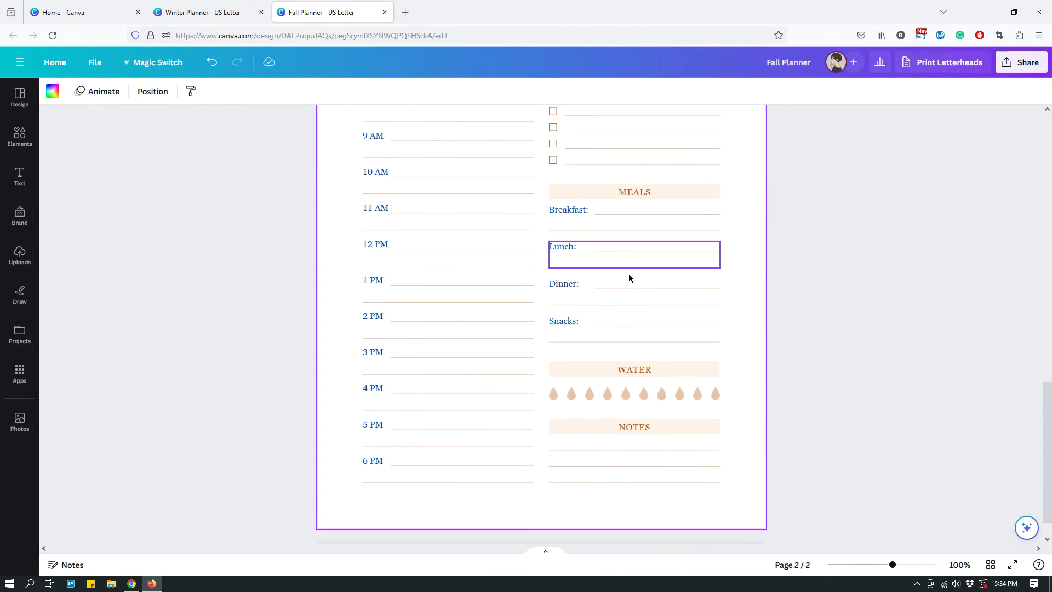
scroll(728, 285, "up", 4)
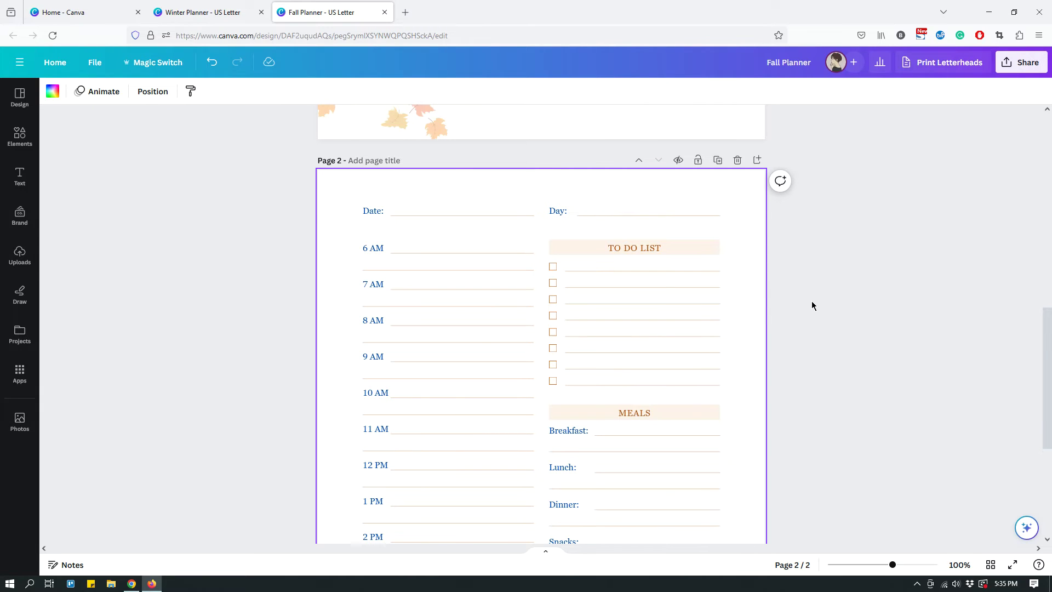
Undo the blue colour change so the labels return to orange
key("ctrl+z")
key("ctrl+z")
scroll(854, 327, "up", 5)
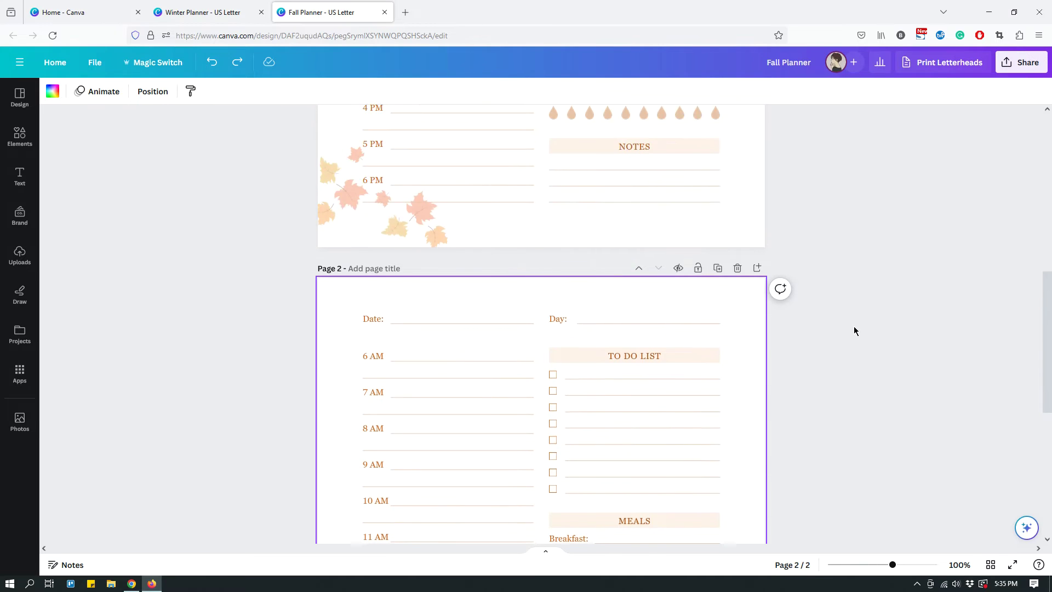
scroll(853, 331, "down", 7)
scroll(851, 328, "up", 10)
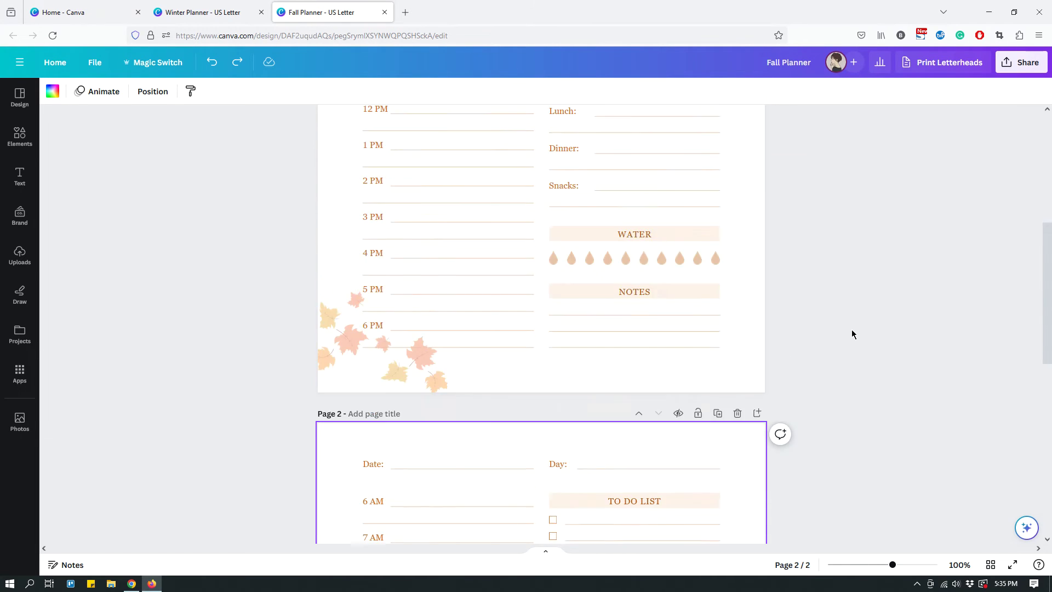
scroll(853, 329, "down", 8)
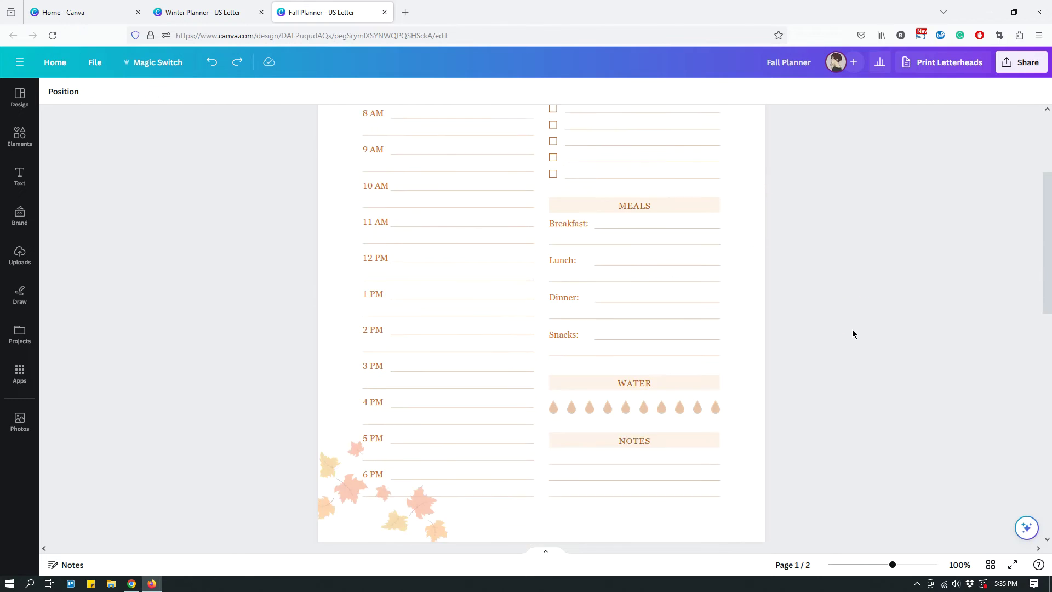
scroll(857, 345, "up", 6)
scroll(855, 359, "up", 2)
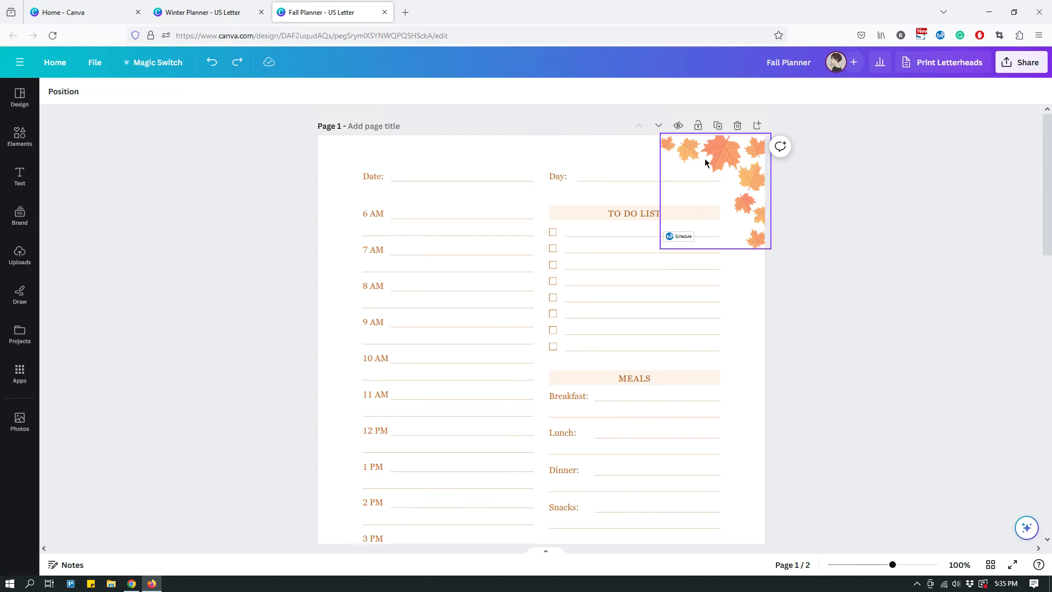
Lock page 1 with the Lock page padlock, leaving page 2 editable
left_click(464, 145)
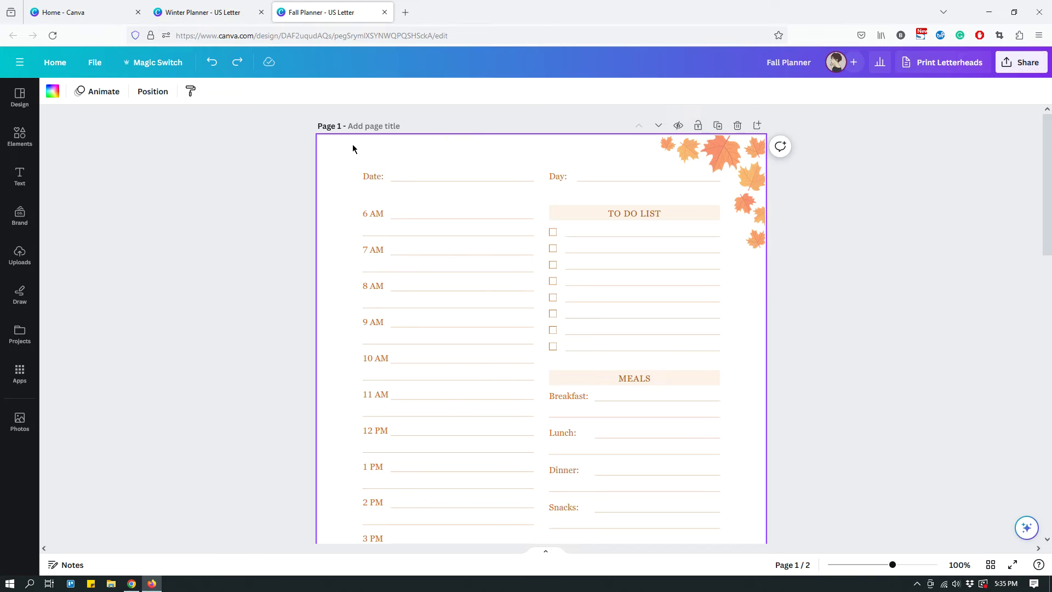
left_click(698, 129)
left_click(699, 130)
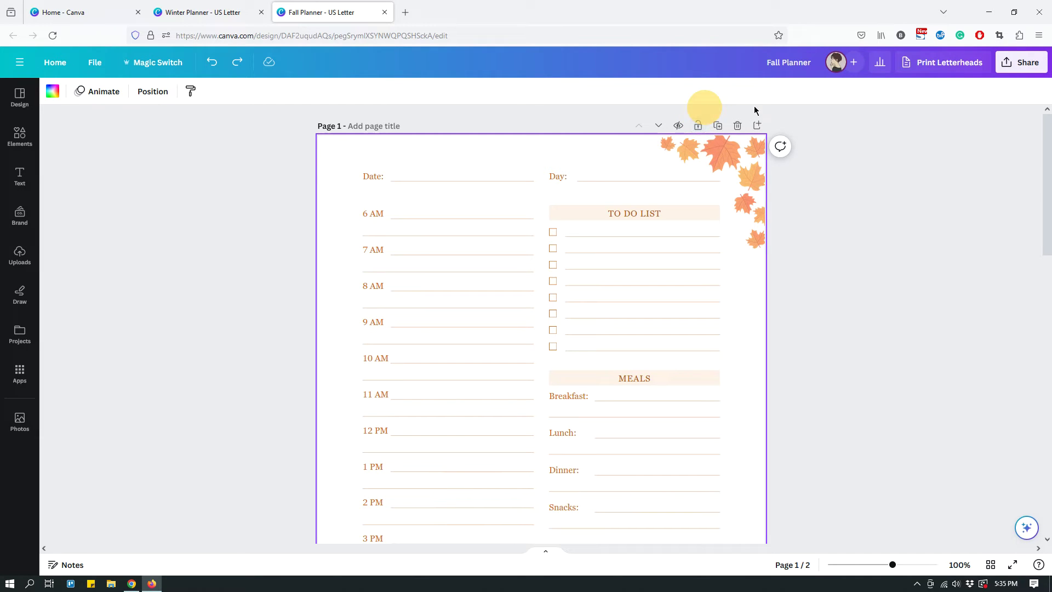
left_click(699, 129)
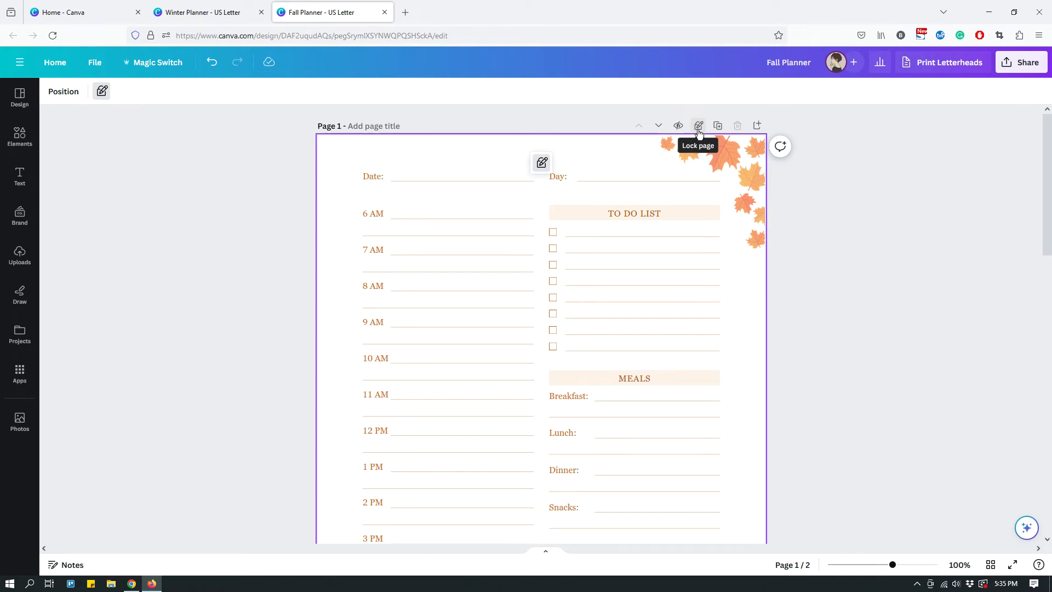
scroll(835, 232, "down", 2)
scroll(834, 226, "down", 2)
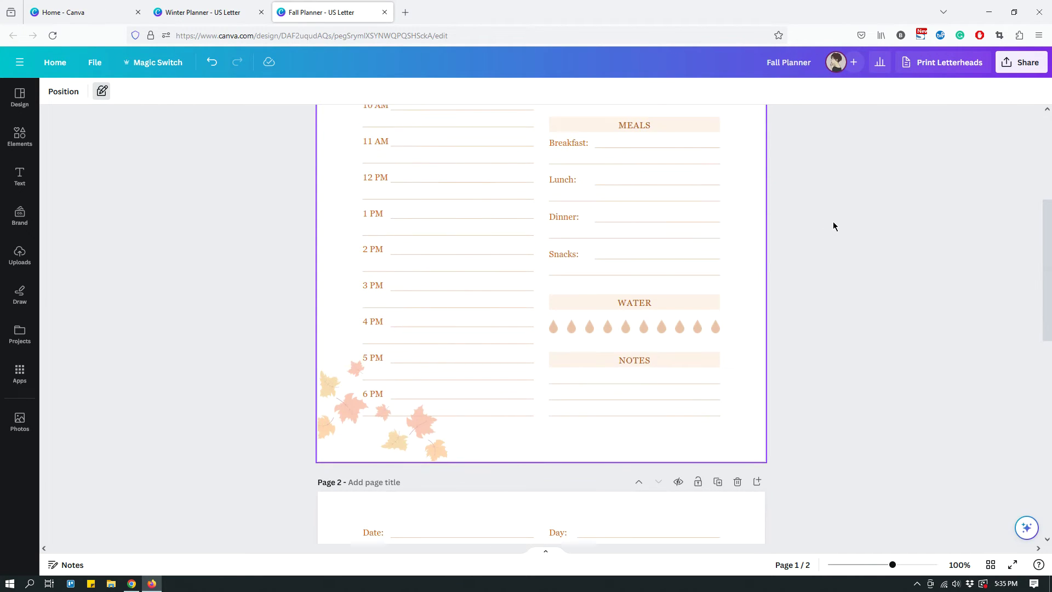
scroll(819, 249, "up", 4)
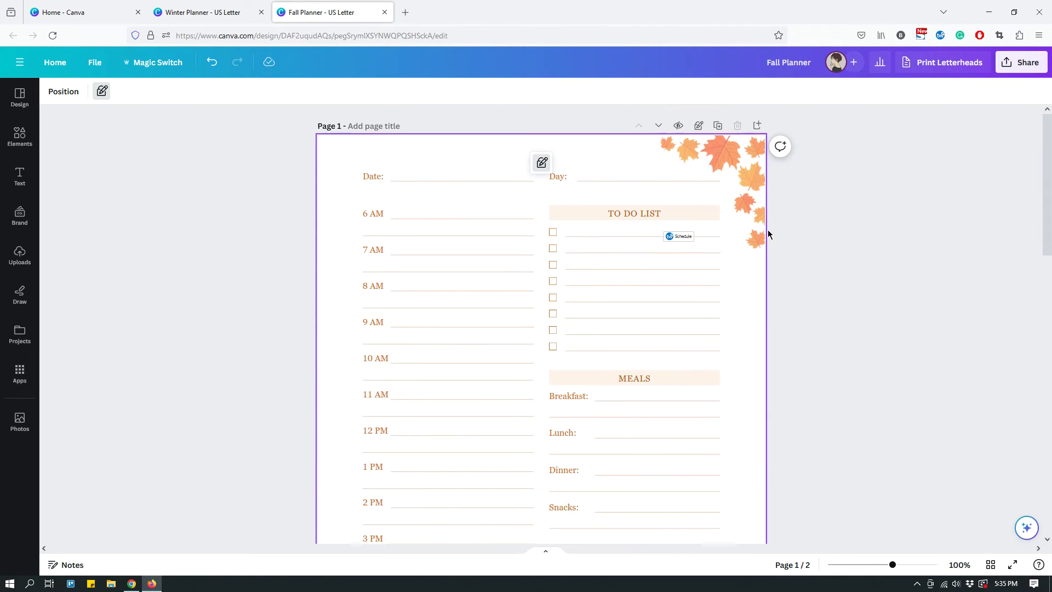
scroll(797, 240, "down", 8)
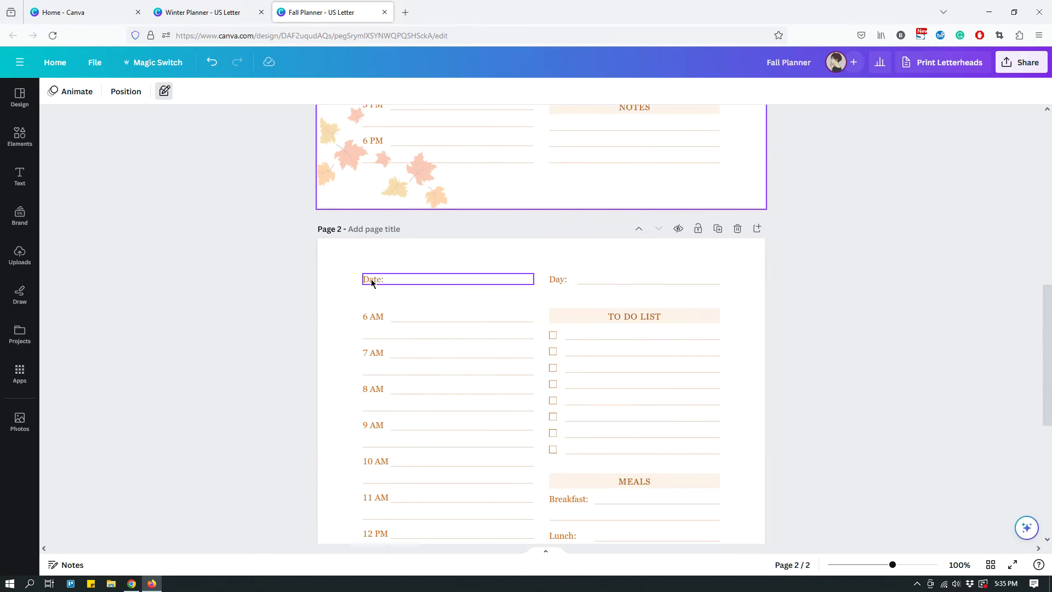
Recolour page 2's Date, Day, hour and meal labels dark blue using Change all
left_click(372, 281)
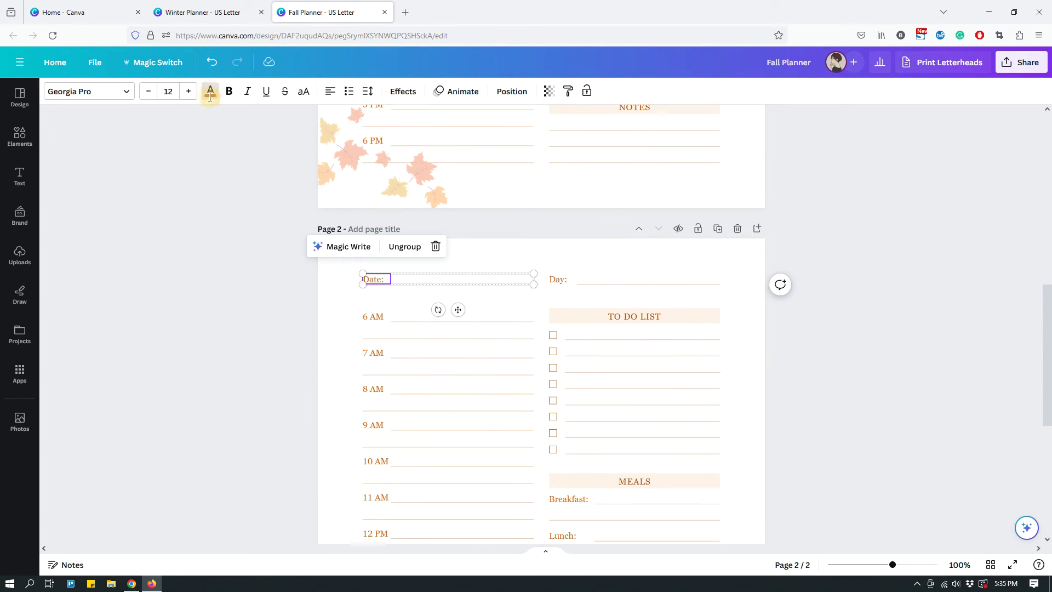
left_click(209, 93)
left_click(211, 414)
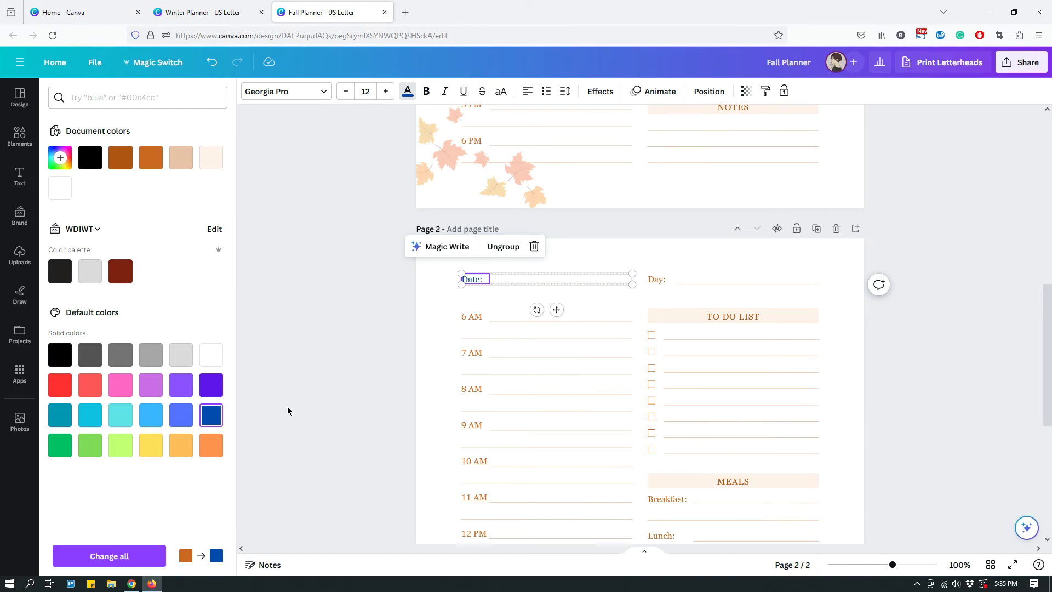
left_click(112, 558)
scroll(888, 329, "down", 5)
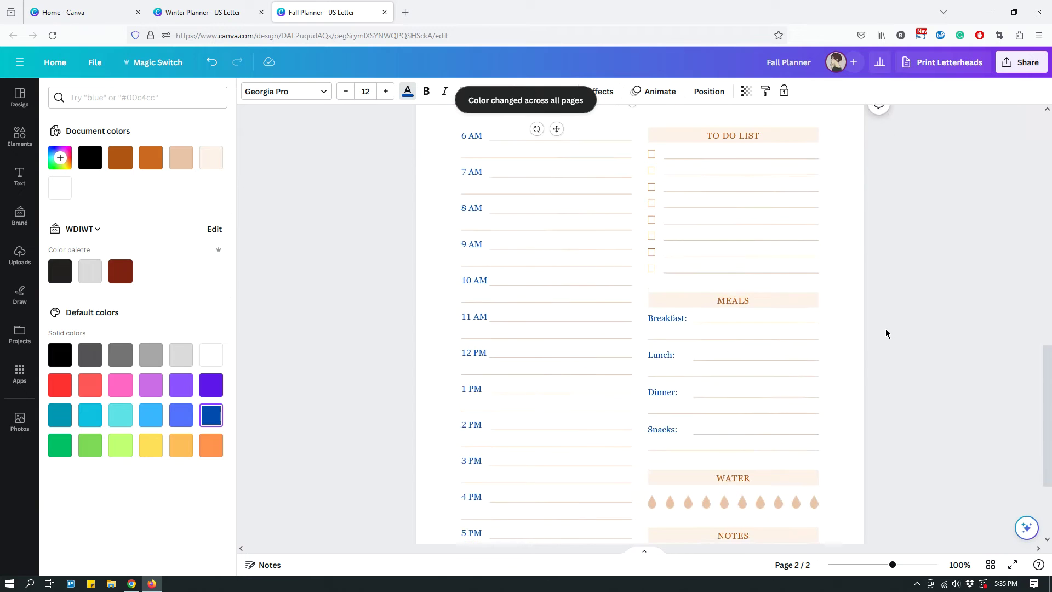
left_click(855, 345)
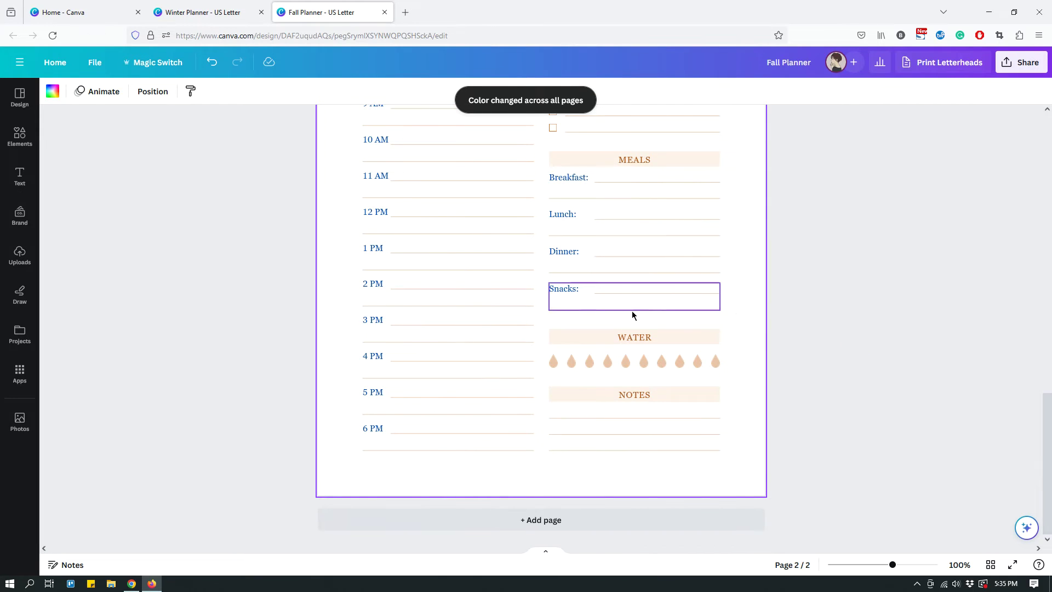
Scroll through both pages to confirm locked page 1 keeps its orange labels
scroll(737, 345, "up", 10)
scroll(736, 349, "up", 4)
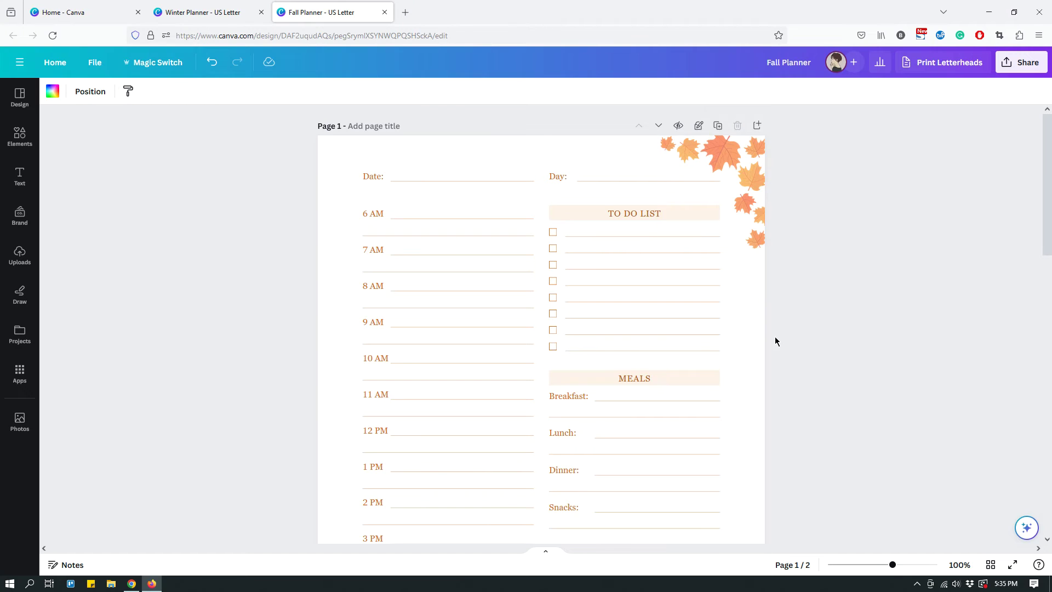
scroll(765, 329, "down", 5)
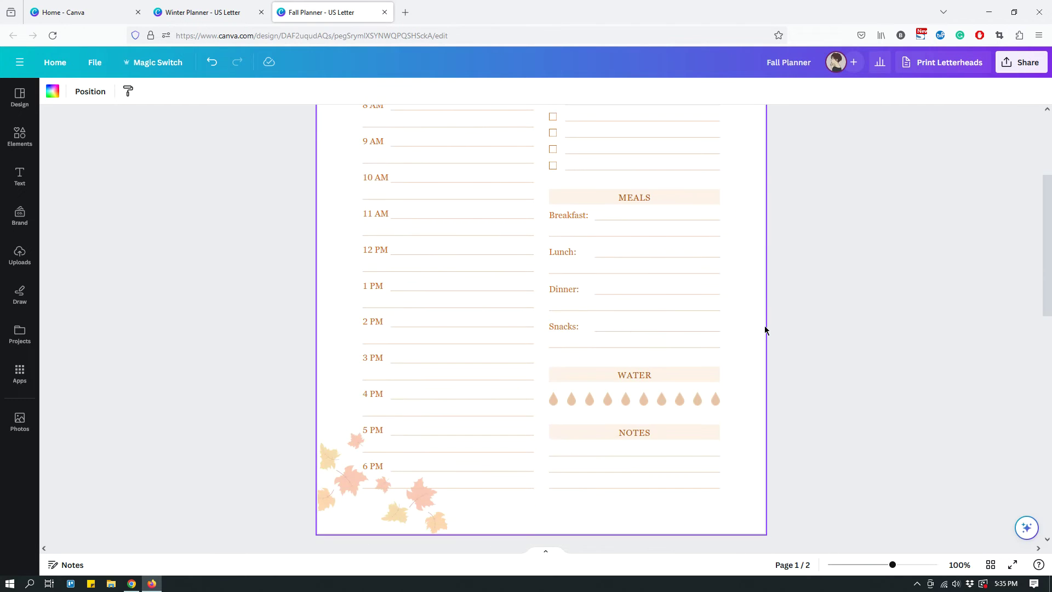
scroll(764, 329, "up", 4)
scroll(764, 331, "up", 1)
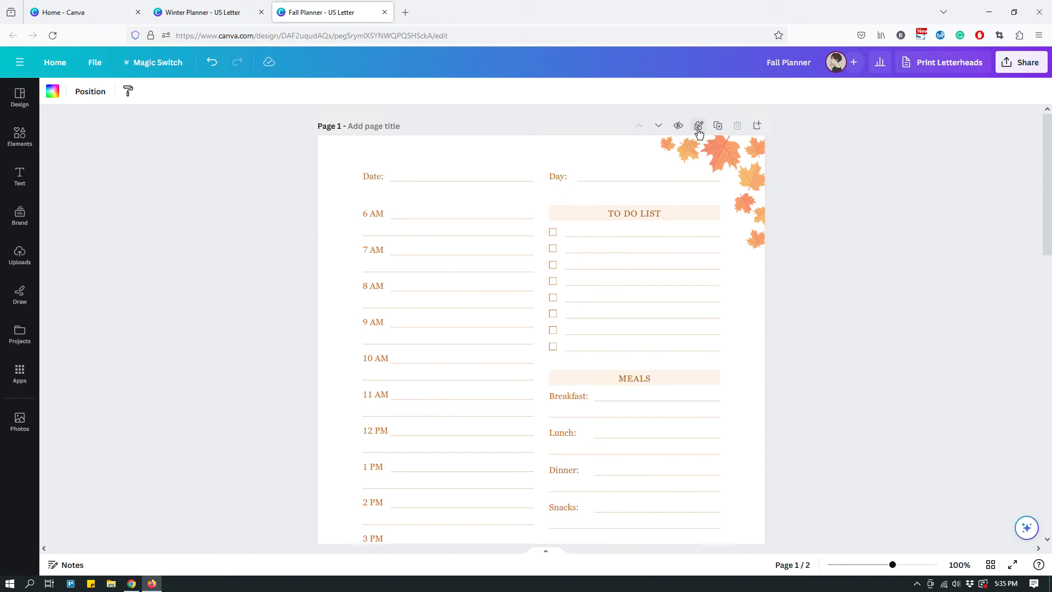
scroll(826, 249, "down", 4)
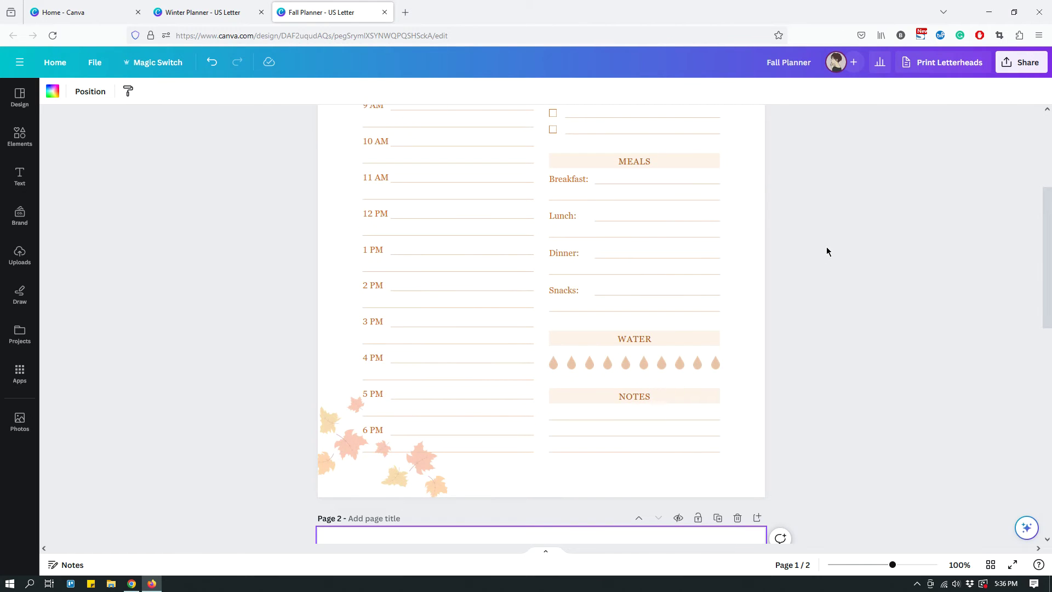
scroll(819, 252, "down", 3)
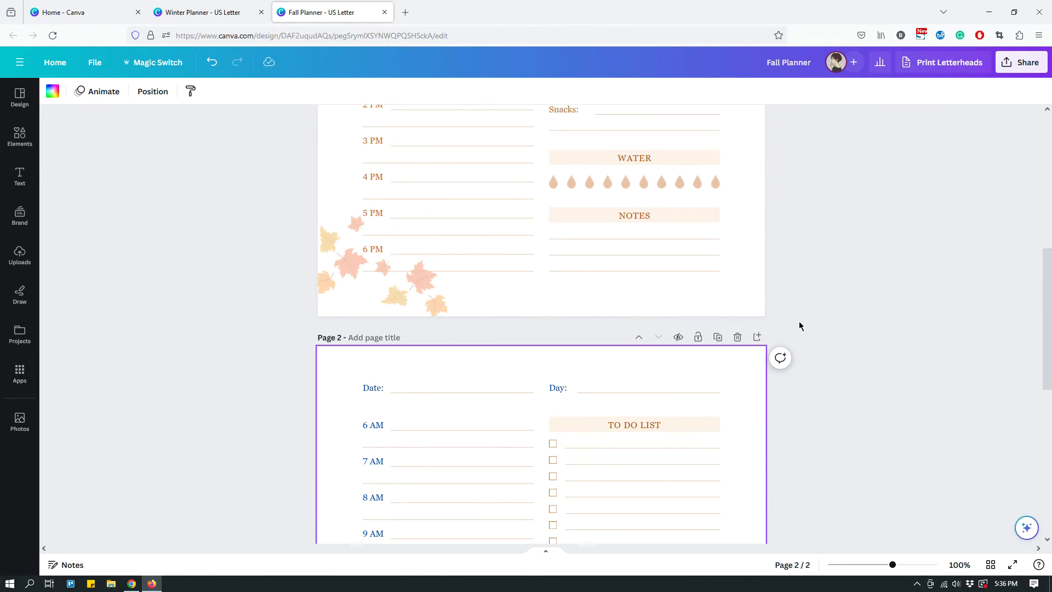
scroll(774, 423, "down", 3)
scroll(773, 423, "down", 3)
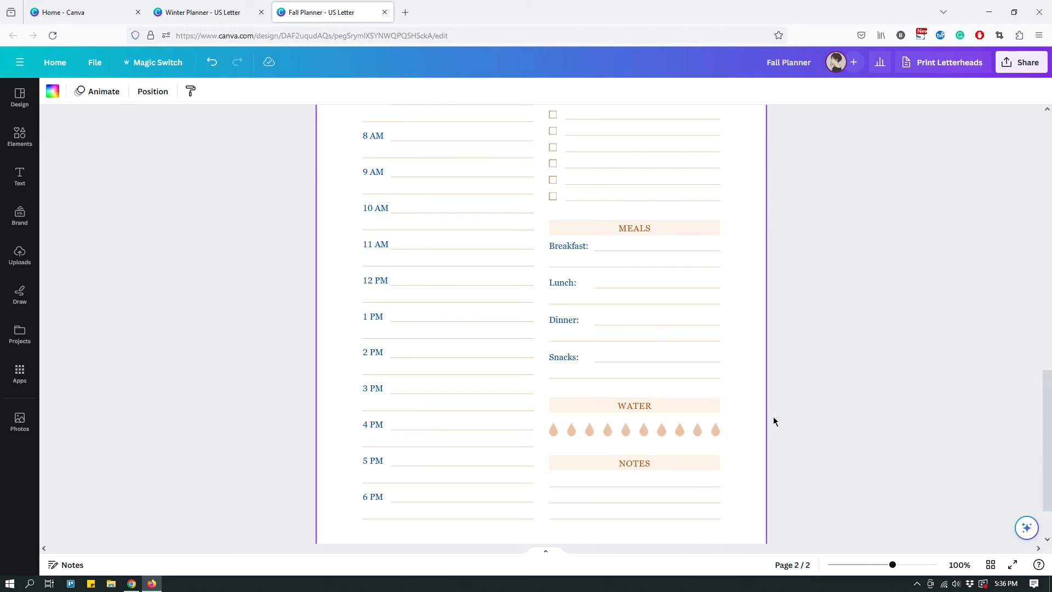
scroll(778, 423, "up", 4)
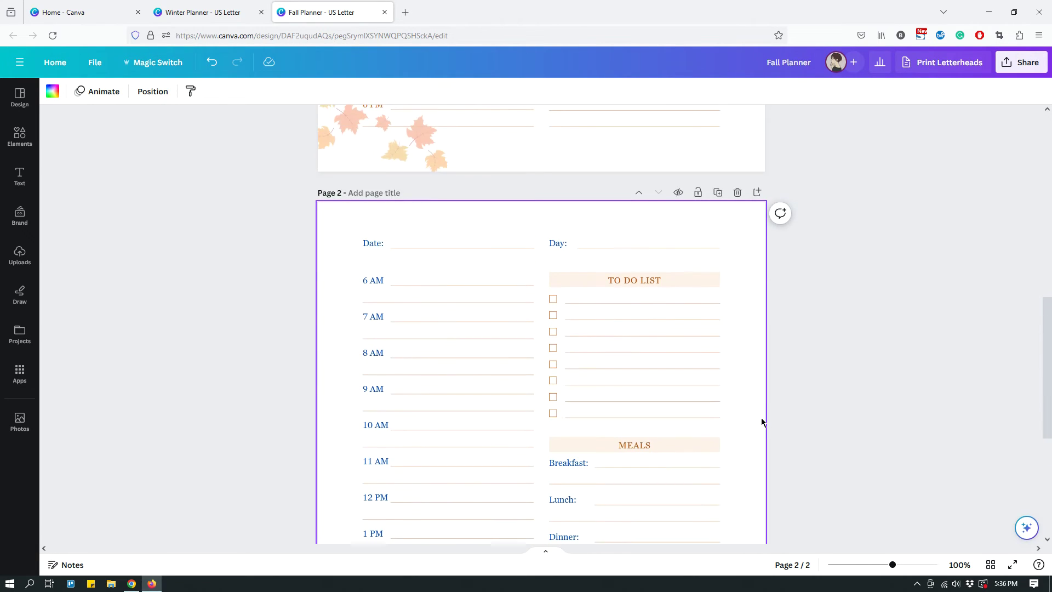
Change the Date and writing lines' border colour to lavender #B5BCE8 on all pages
left_click(428, 249)
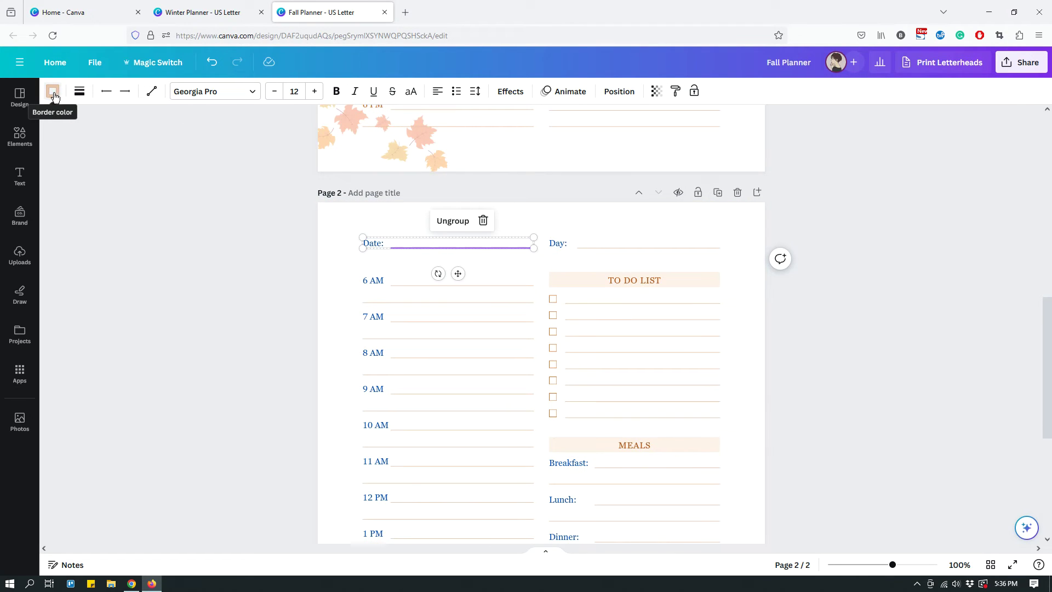
left_click(53, 97)
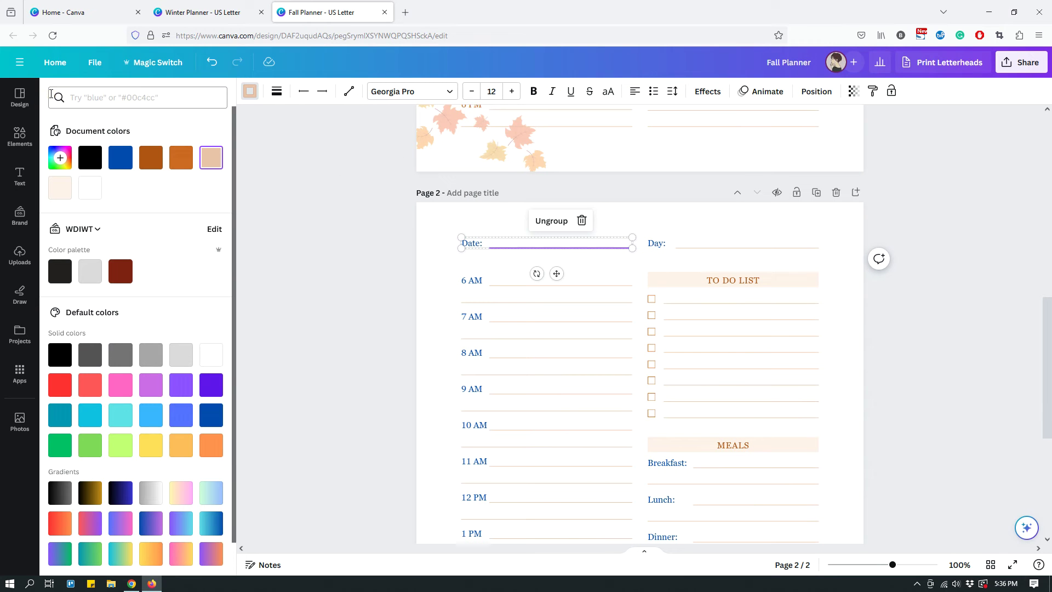
left_click(59, 157)
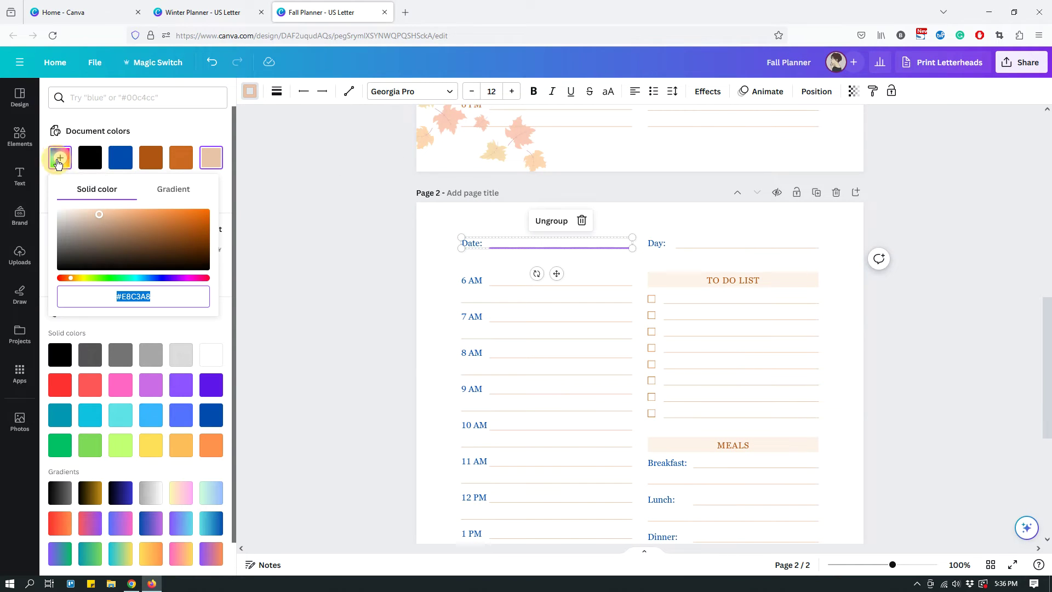
left_click(158, 278)
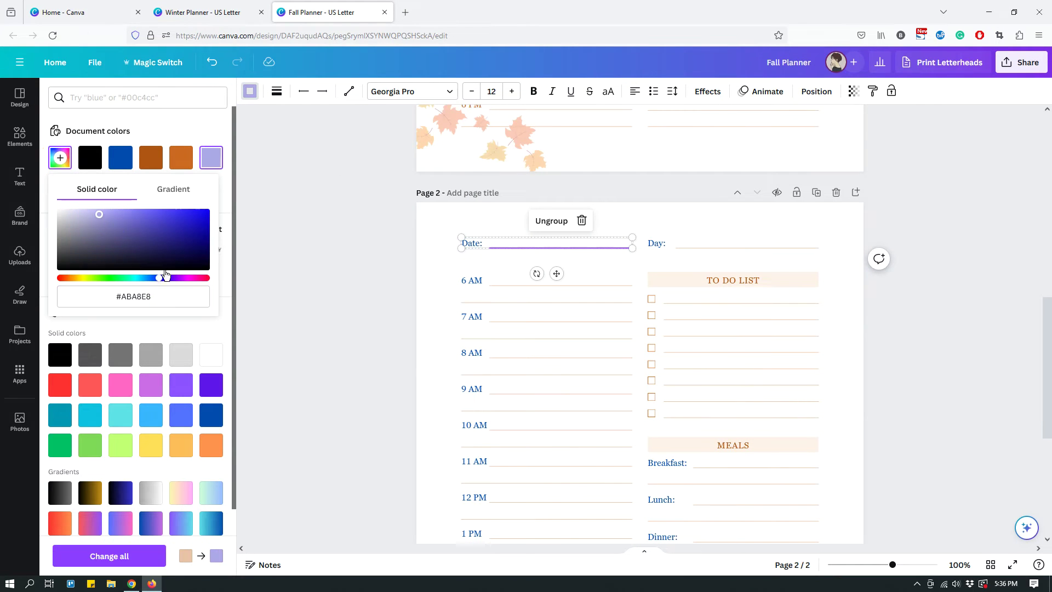
left_click(154, 278)
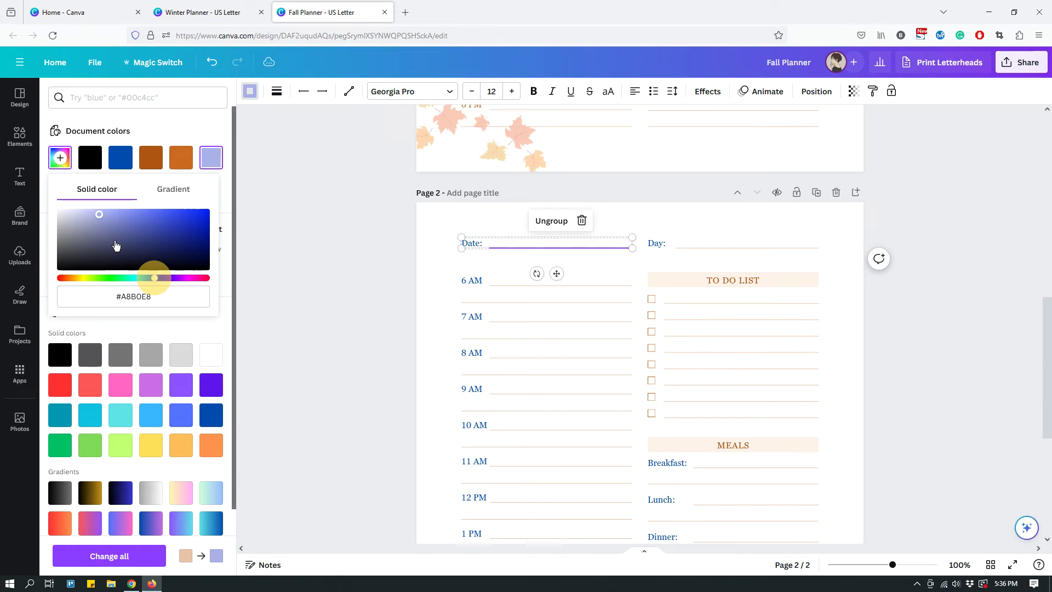
left_click(99, 215)
left_click_drag(99, 215, 91, 217)
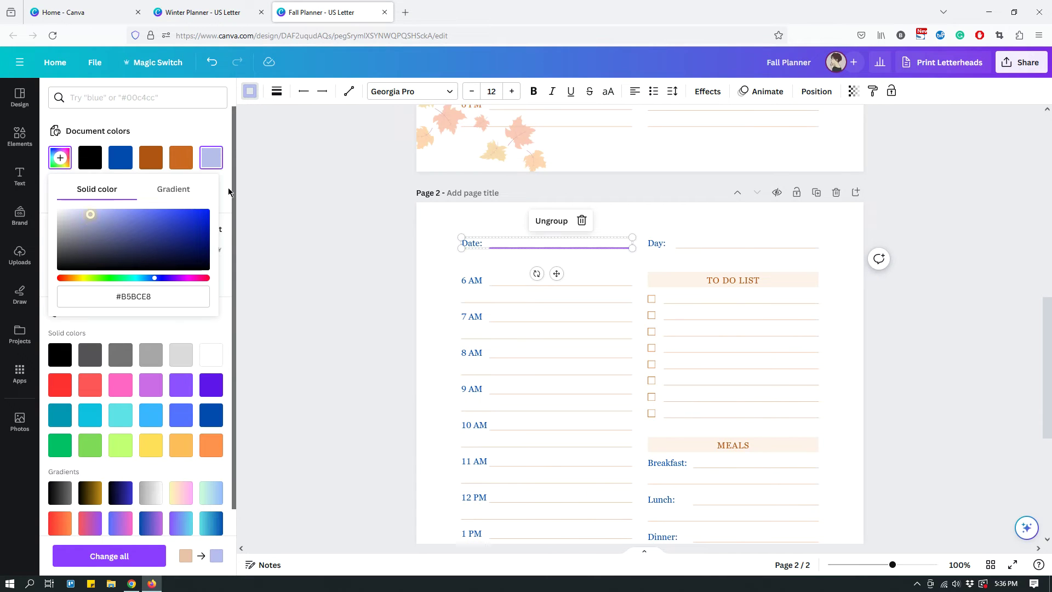
left_click(123, 563)
left_click(976, 270)
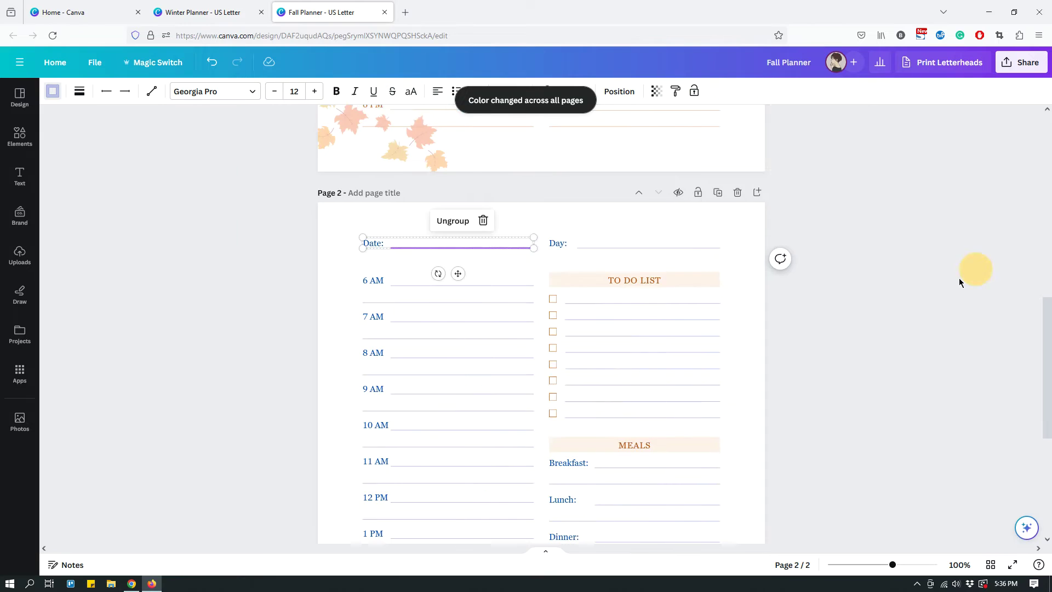
scroll(944, 292, "down", 3)
scroll(938, 292, "up", 3)
scroll(931, 292, "down", 1)
Make every orange to-do checkbox border blue with Change all
left_click(551, 227)
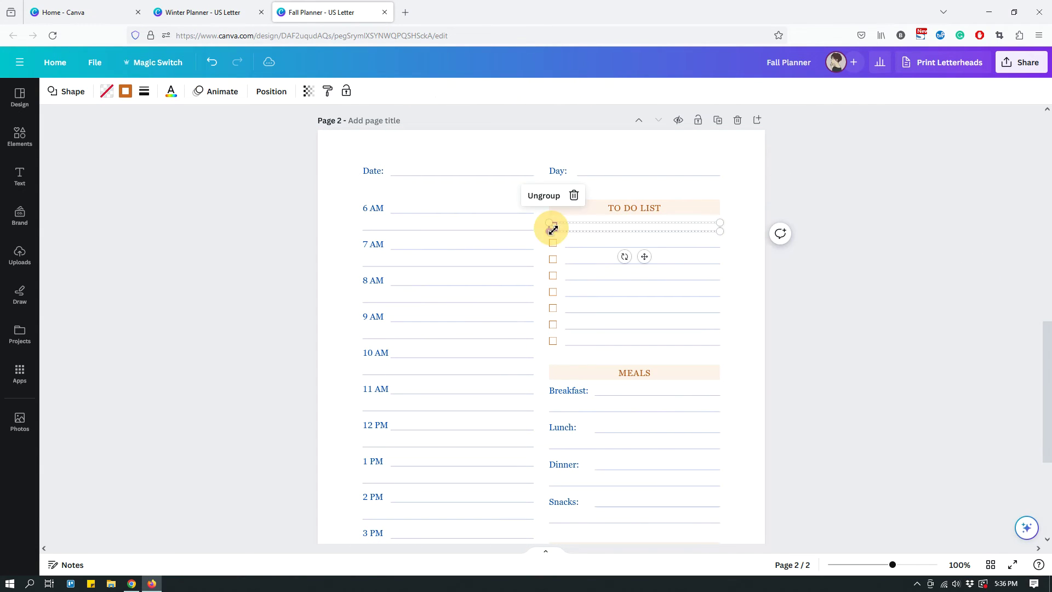
left_click(126, 93)
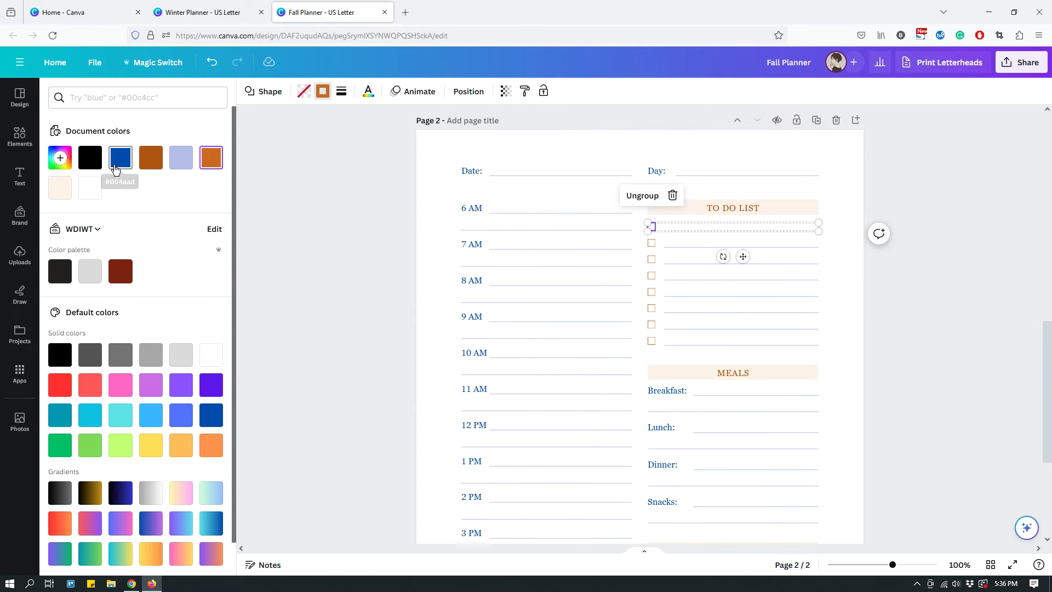
left_click(118, 165)
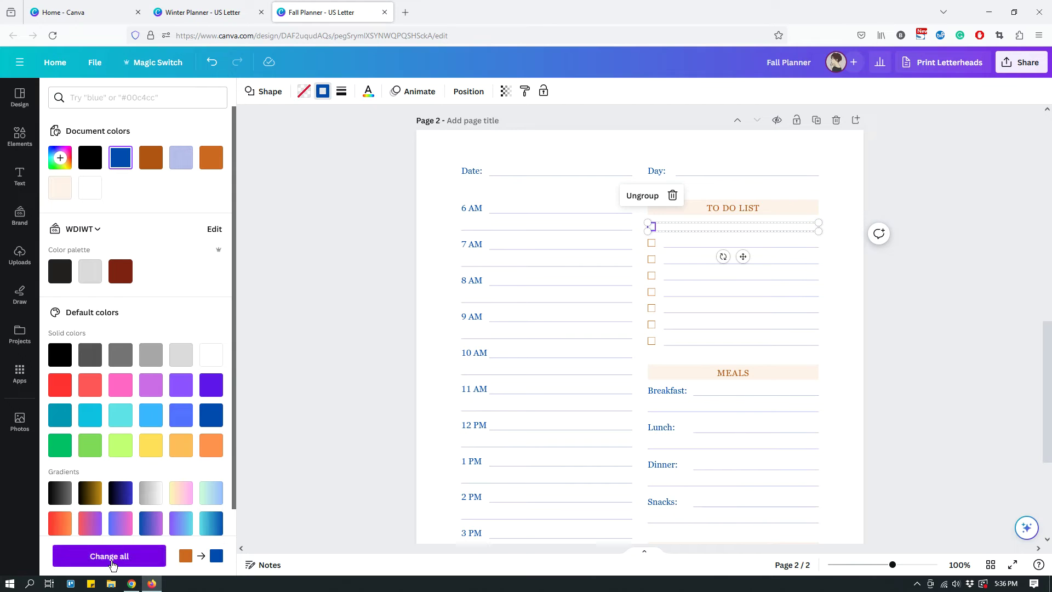
left_click(113, 559)
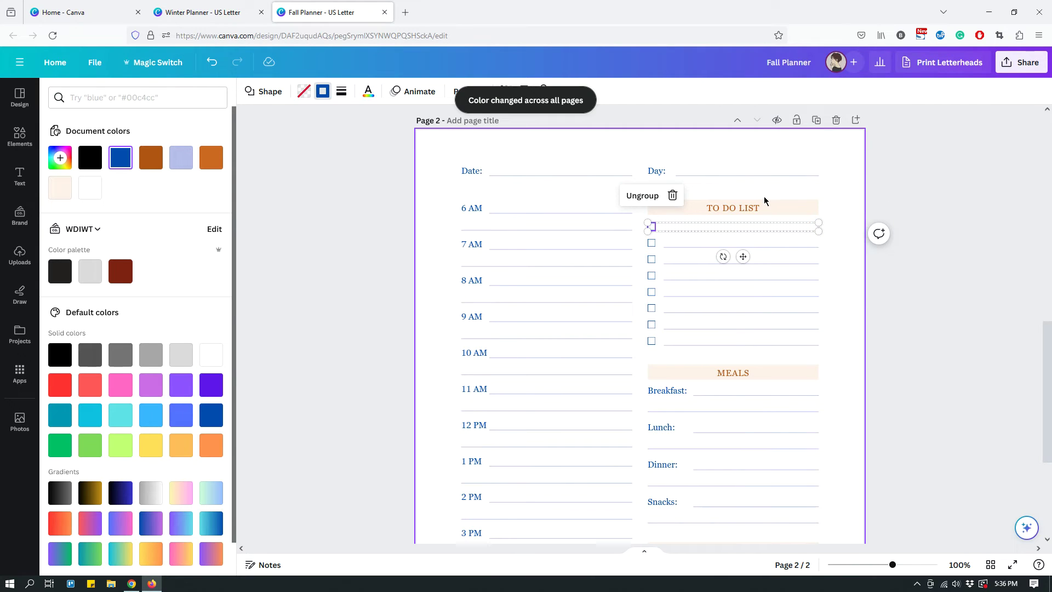
Turn the TO DO LIST, MEALS, WATER and NOTES headings dark blue #004aad
left_click(740, 210)
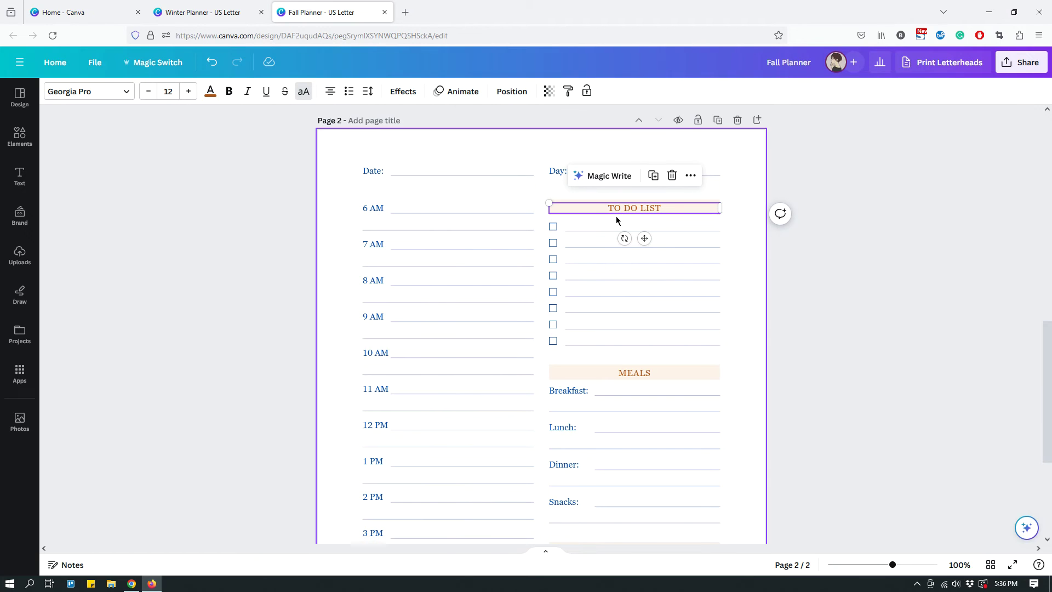
left_click(210, 91)
left_click(121, 159)
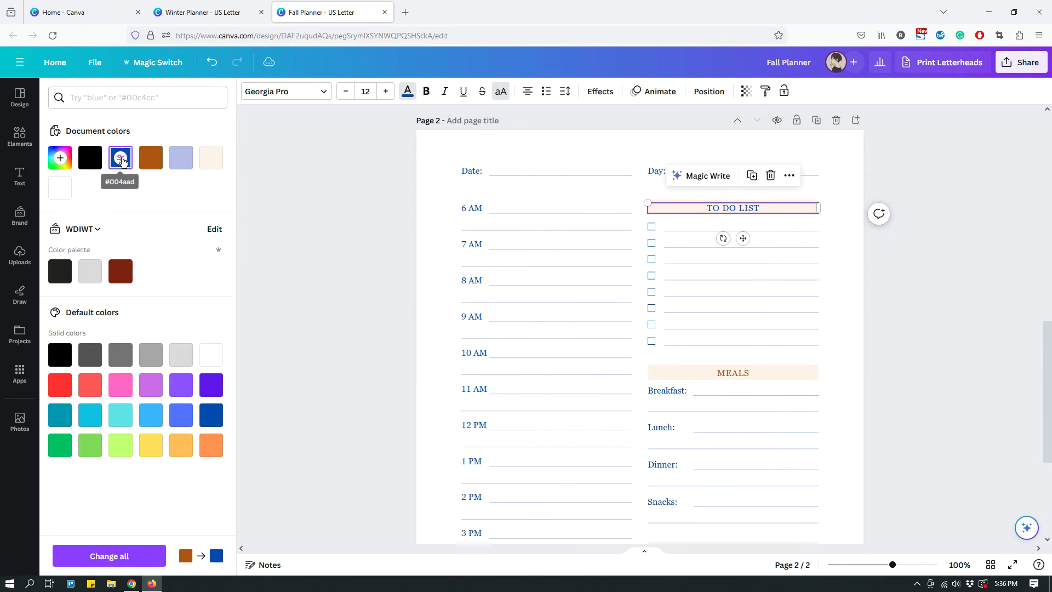
left_click(108, 552)
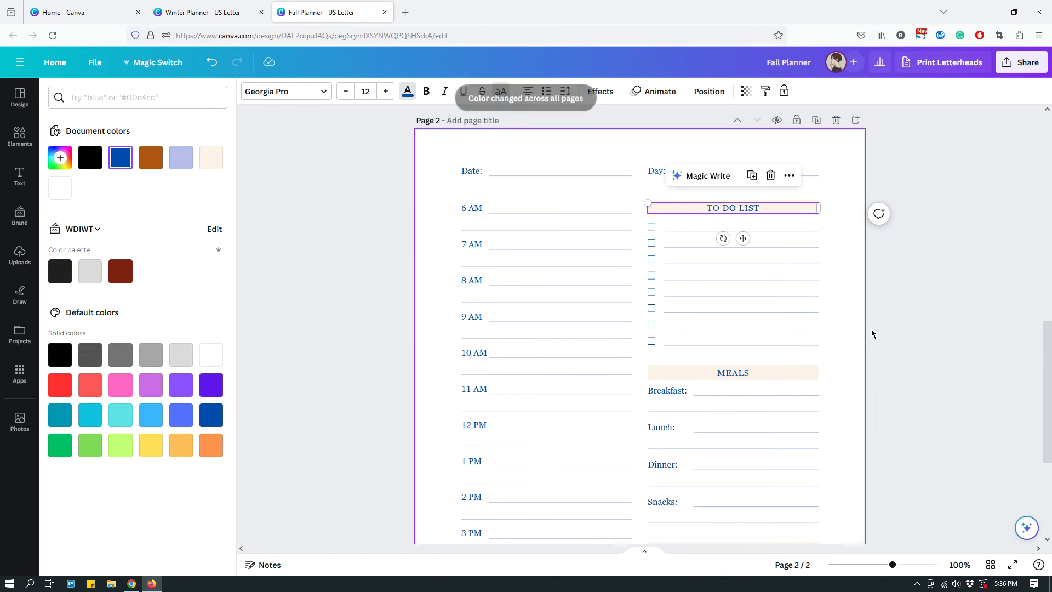
scroll(919, 308, "down", 3)
scroll(909, 311, "down", 1)
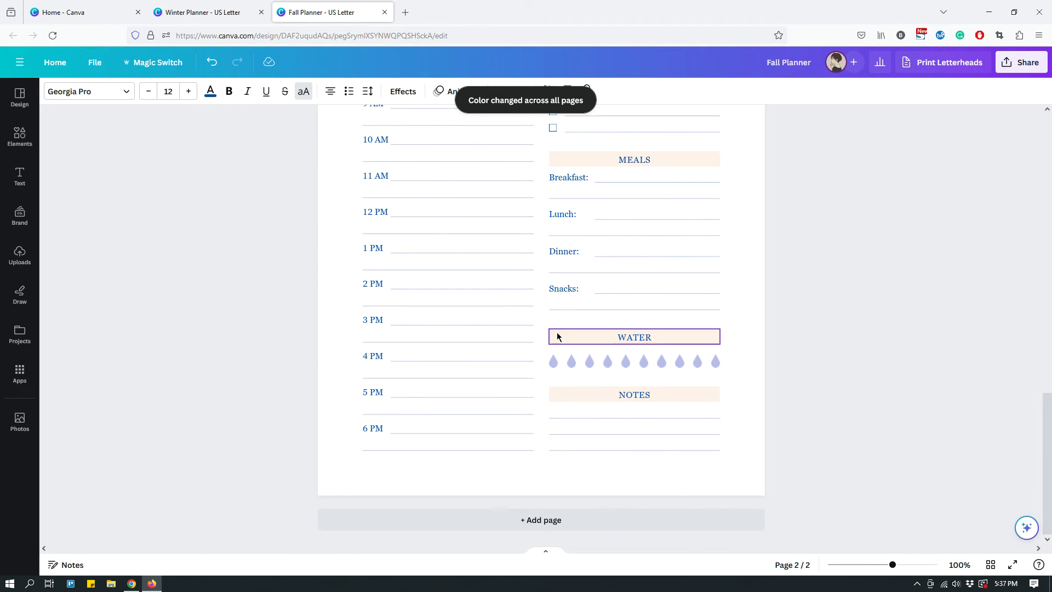
scroll(706, 285, "up", 5)
left_click(734, 228)
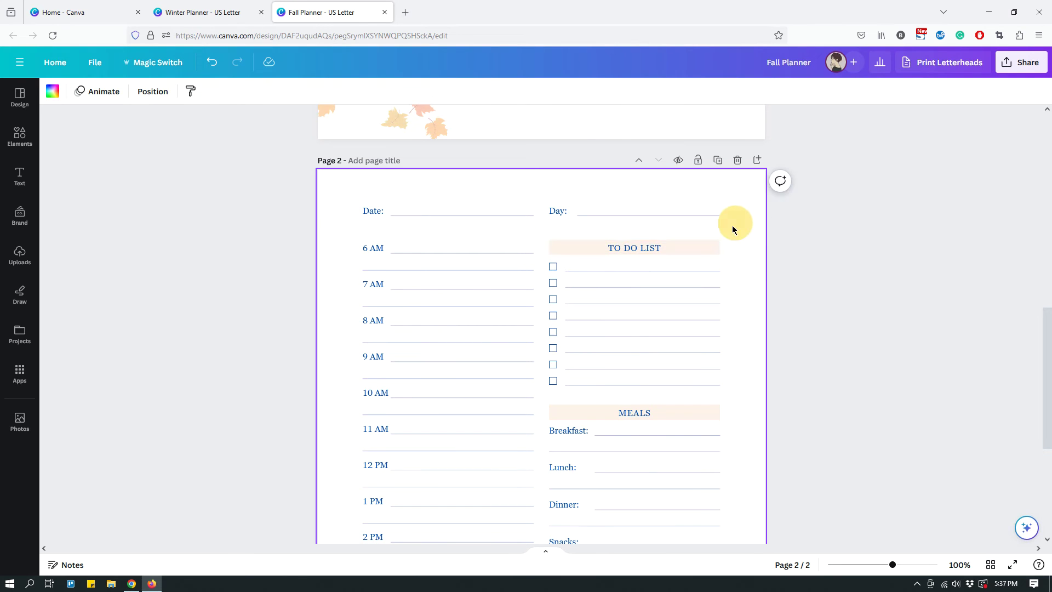
Change all of page 2's peach heading bars to pale lavender #E7EAF8
left_click(713, 246)
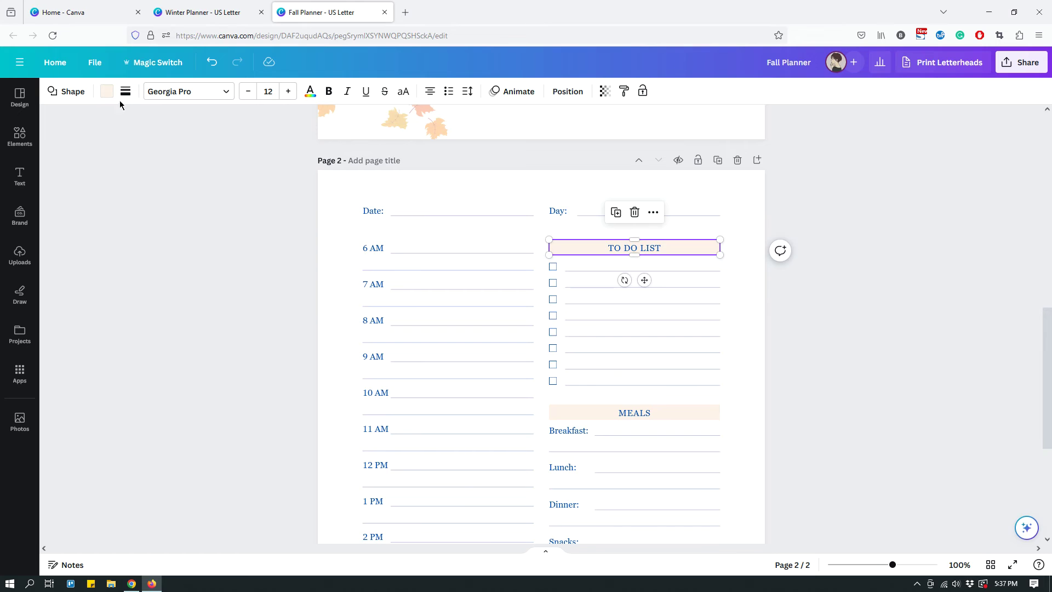
left_click(106, 92)
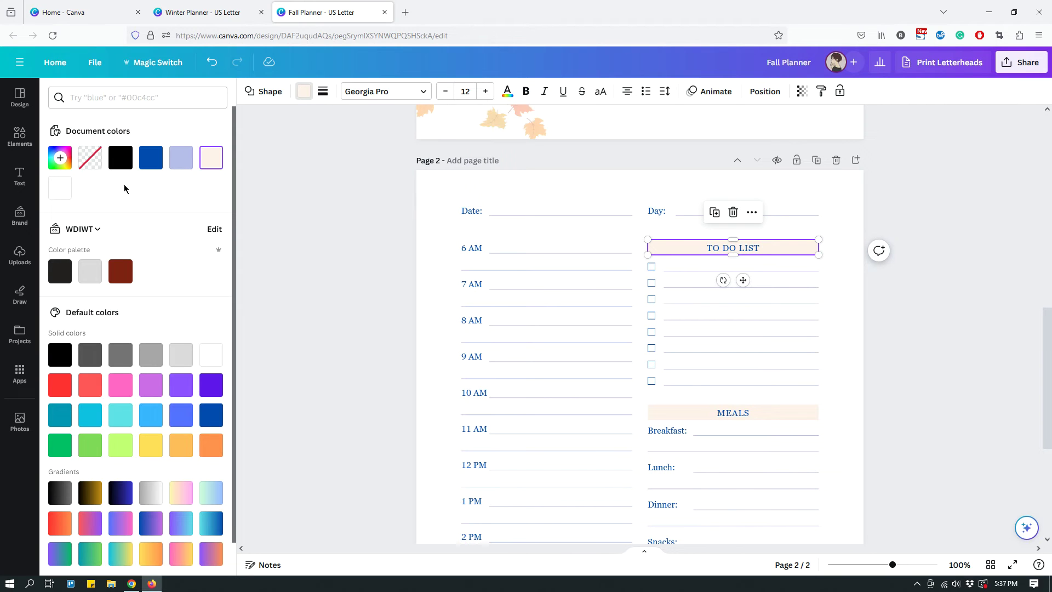
left_click(59, 159)
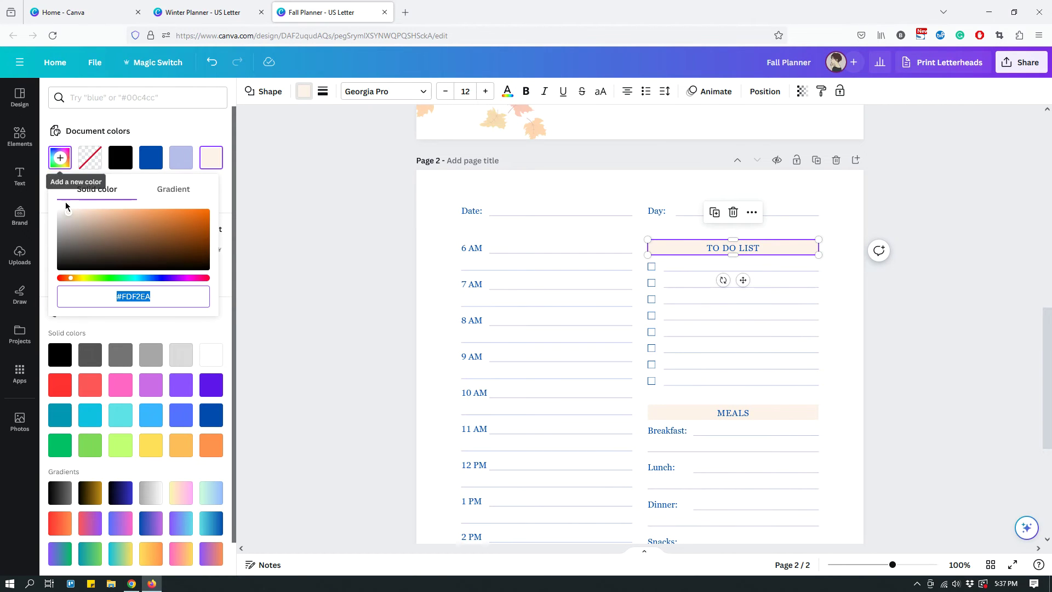
left_click(175, 158)
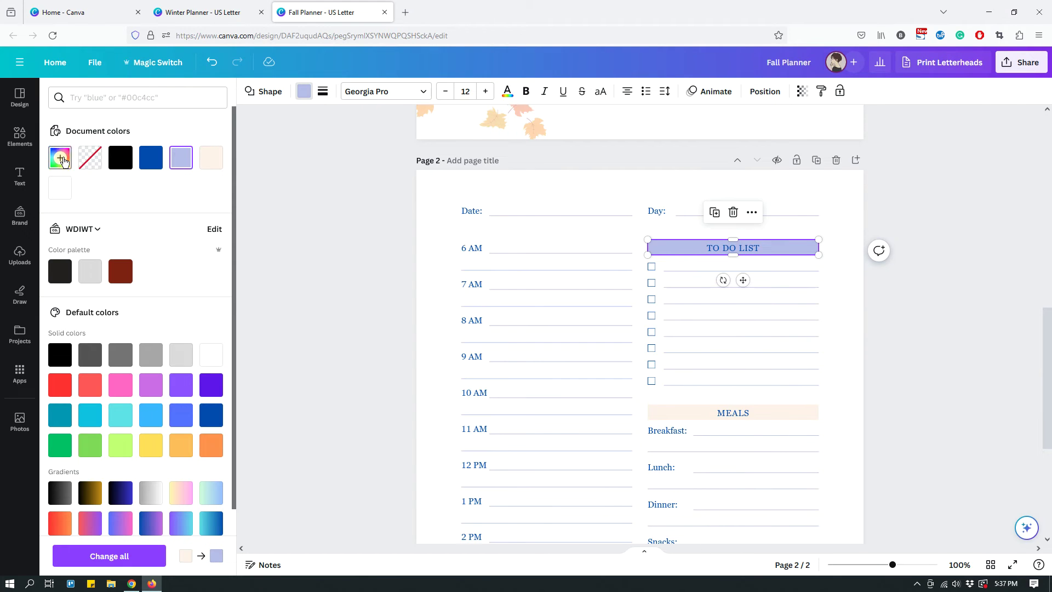
left_click(60, 158)
left_click_drag(88, 218, 68, 214)
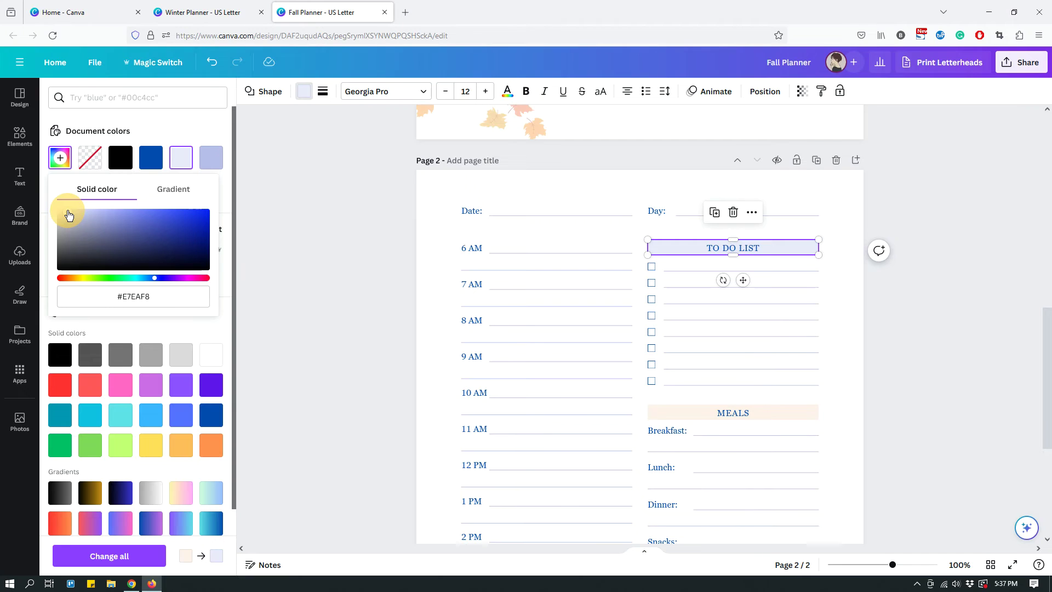
left_click(124, 555)
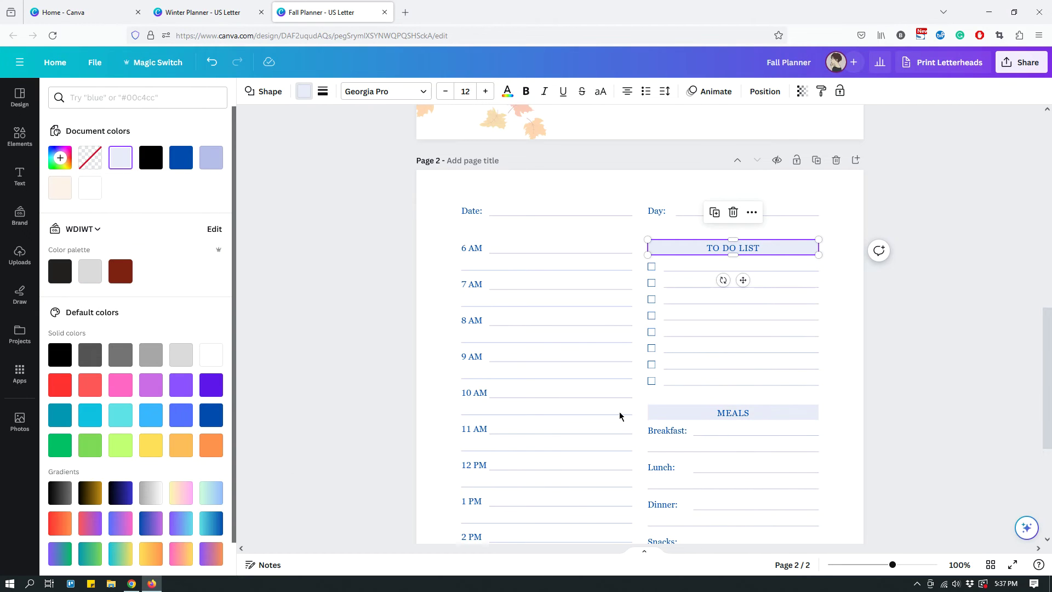
scroll(860, 297, "down", 5)
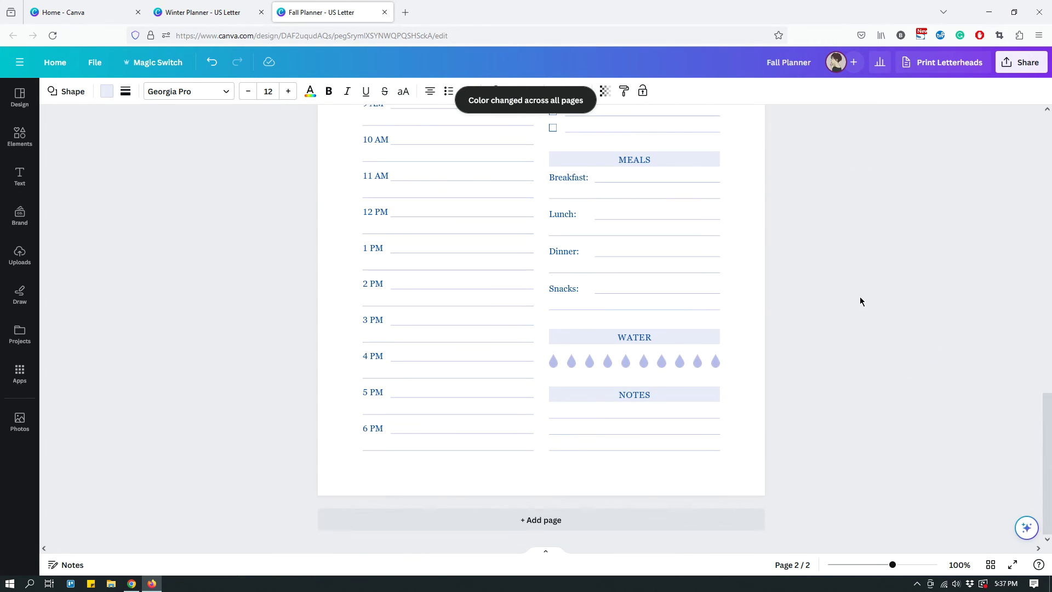
scroll(830, 318, "up", 8)
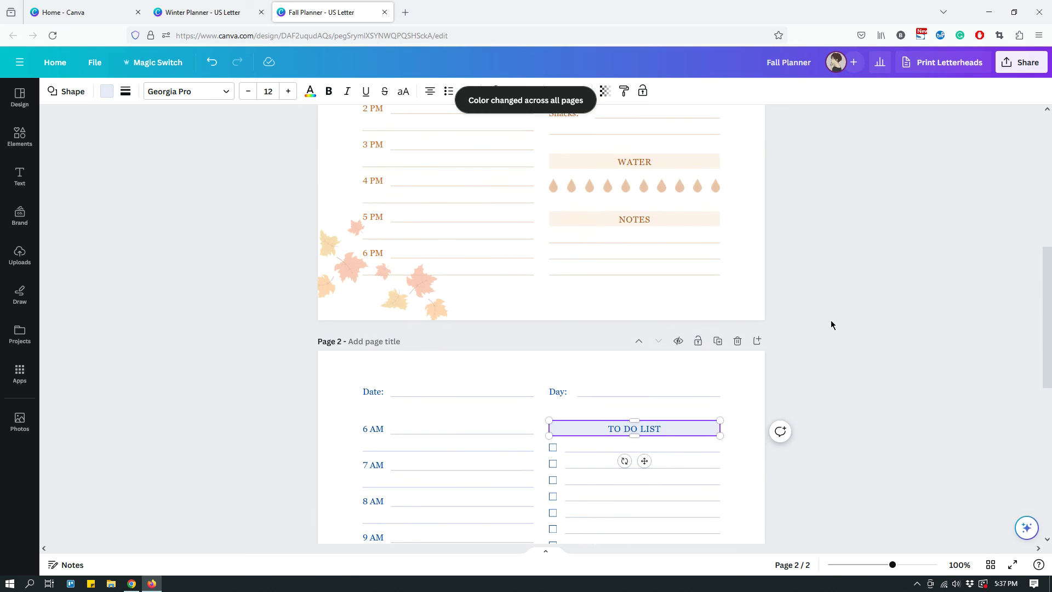
left_click(829, 323)
scroll(831, 323, "down", 8)
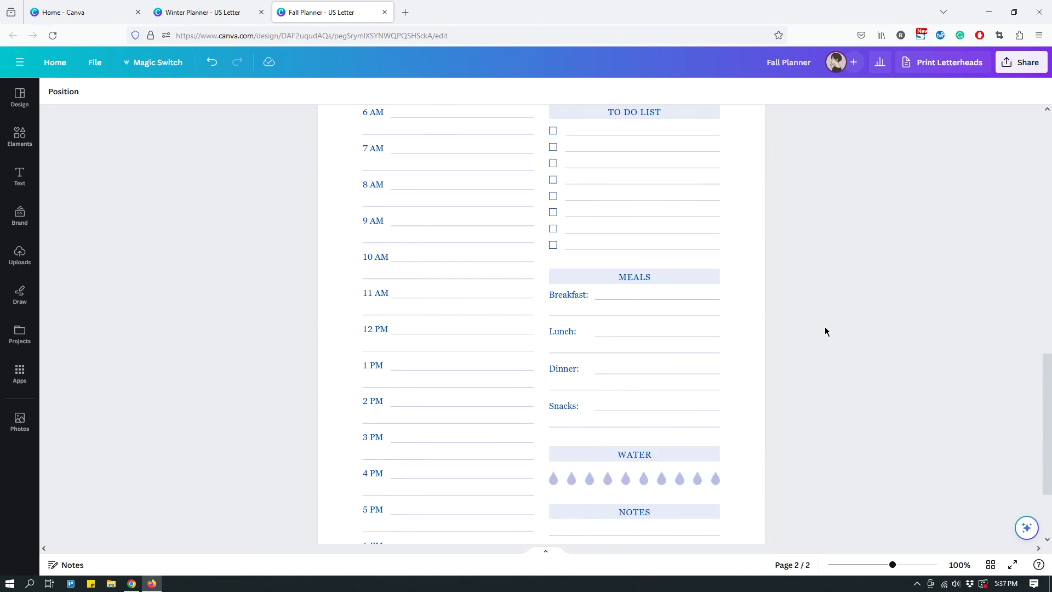
scroll(823, 319, "up", 8)
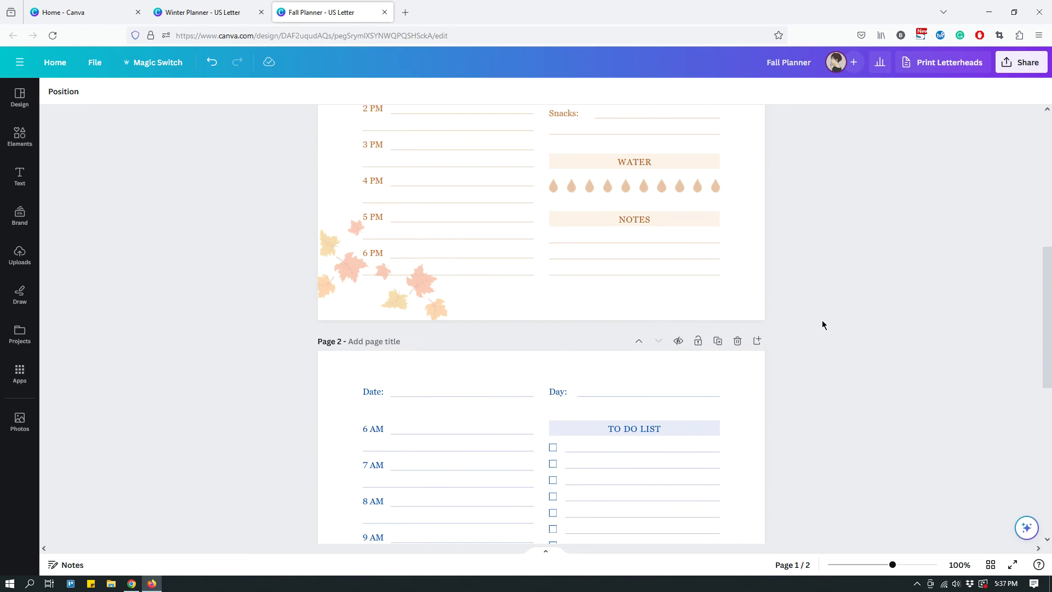
Search Elements for 'snow' and add the snowy pine-tree graphic to page 2
scroll(823, 323, "down", 3)
left_click(20, 137)
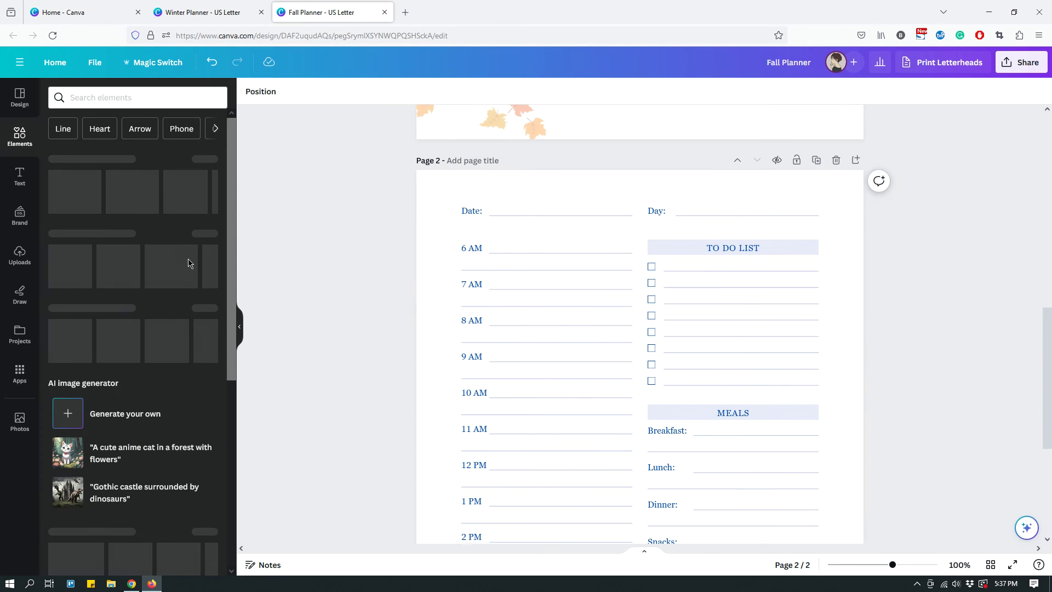
left_click(131, 98)
type("snow")
key("Return")
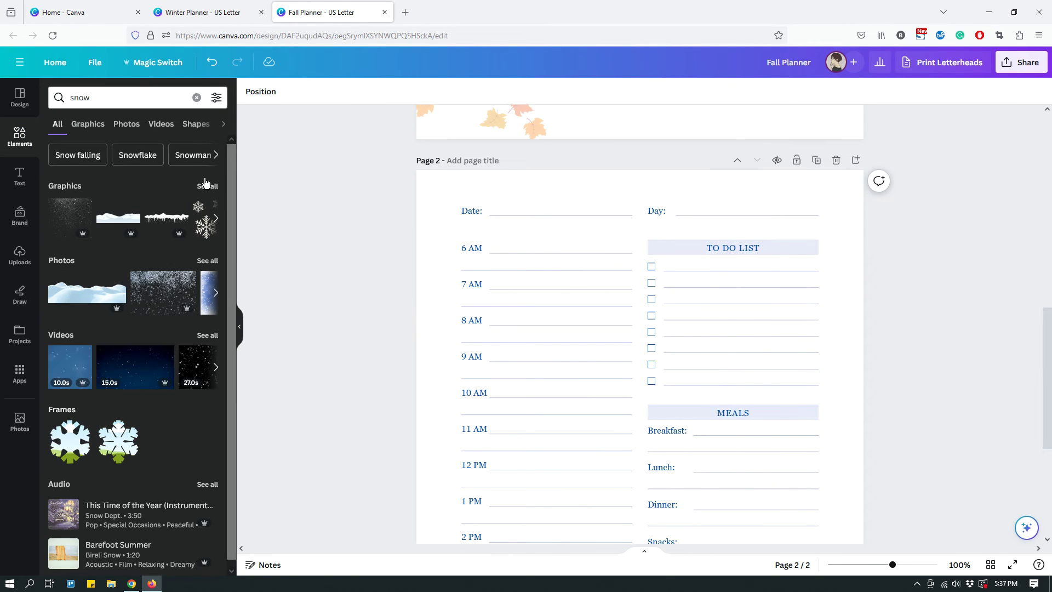
left_click(206, 188)
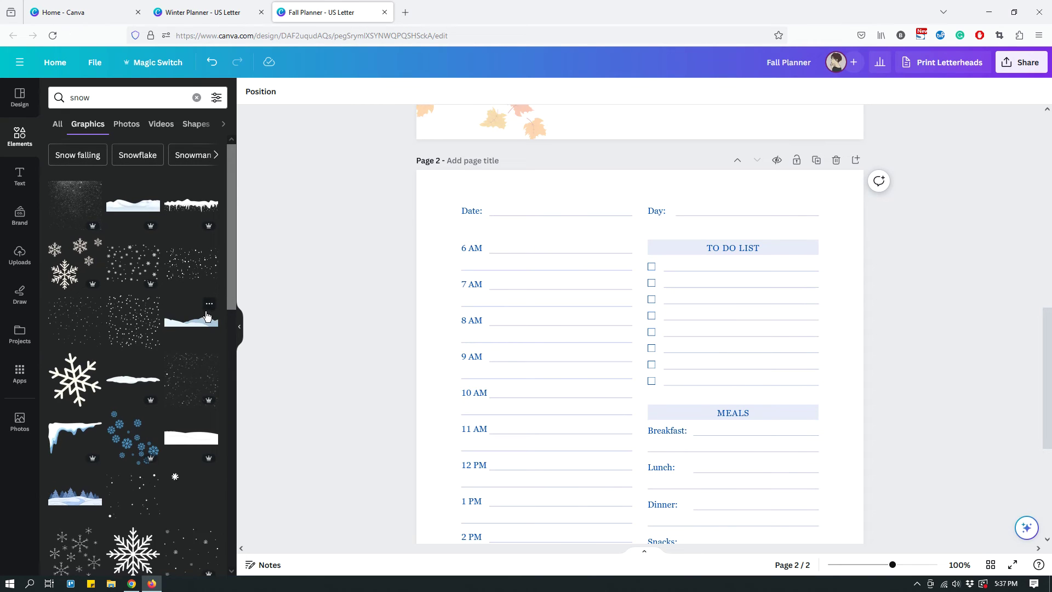
scroll(204, 318, "down", 3)
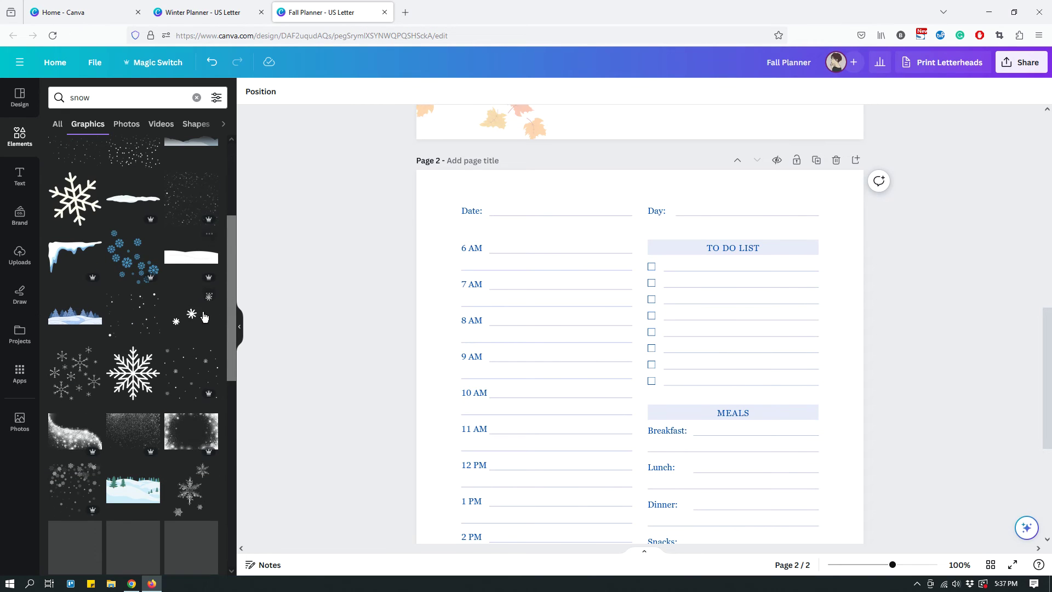
left_click(72, 322)
Move and stretch the pine-tree graphic across the bottom of page 2
scroll(799, 273, "down", 5)
left_click_drag(637, 223, 484, 478)
left_click_drag(581, 442, 900, 403)
left_click_drag(659, 467, 664, 512)
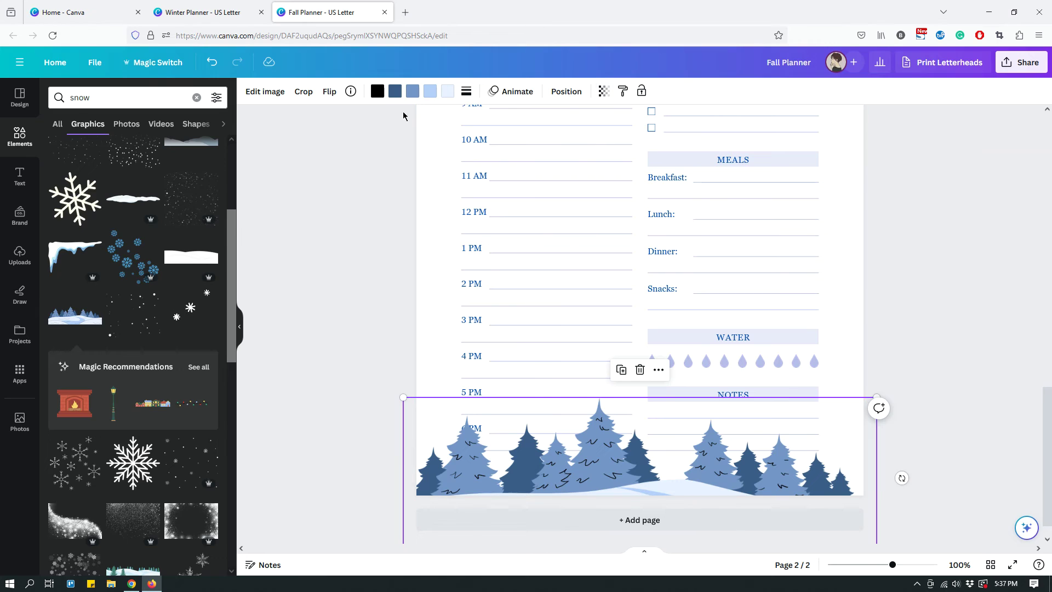
Send the pine-tree graphic to back and set its transparency to 34
left_click(566, 91)
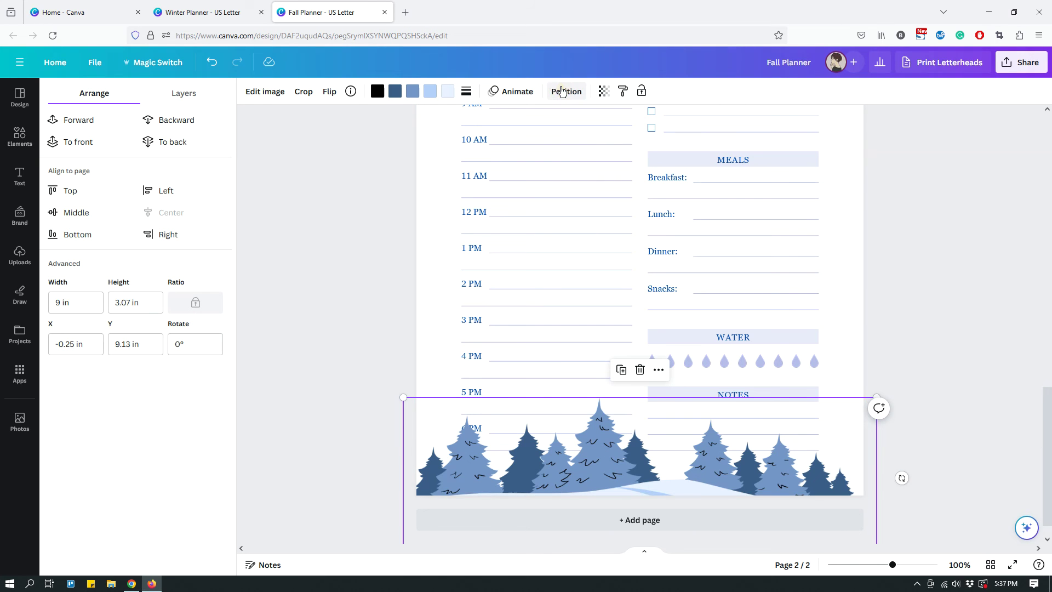
left_click(191, 145)
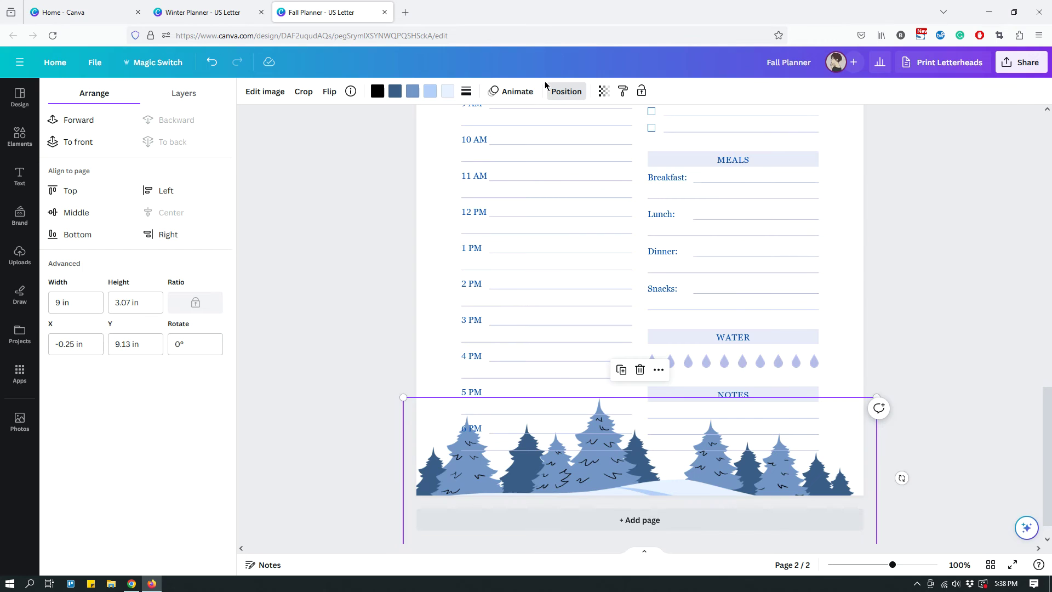
left_click(604, 91)
left_click_drag(602, 136, 520, 154)
Nudge the faded trees slightly lower on page 2 and deselect them
left_click(951, 262)
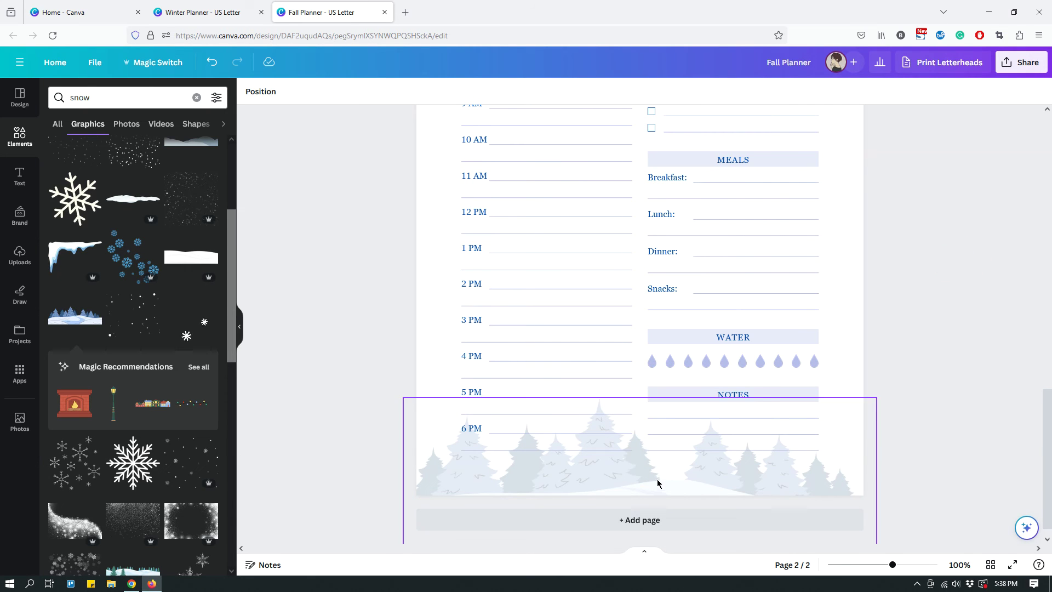
left_click_drag(658, 486, 658, 488)
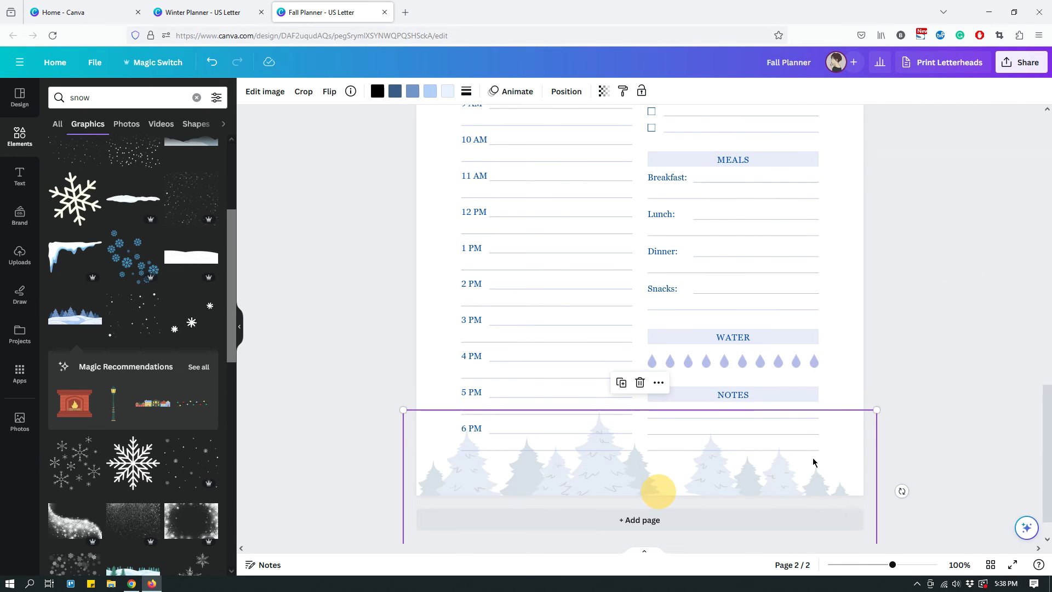
left_click(926, 349)
scroll(933, 356, "up", 3)
scroll(933, 356, "up", 10)
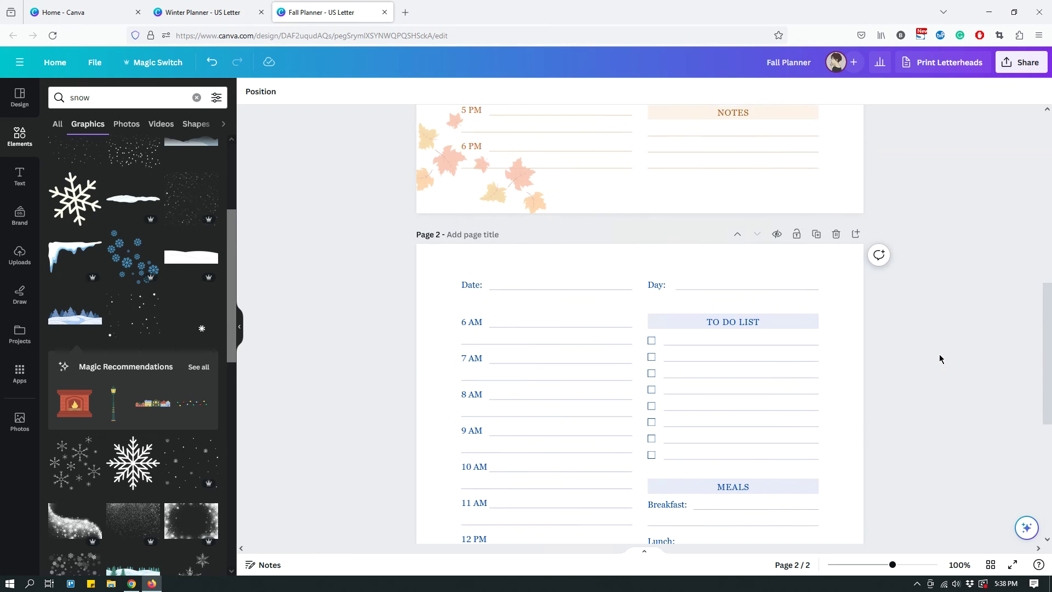
scroll(939, 362, "down", 8)
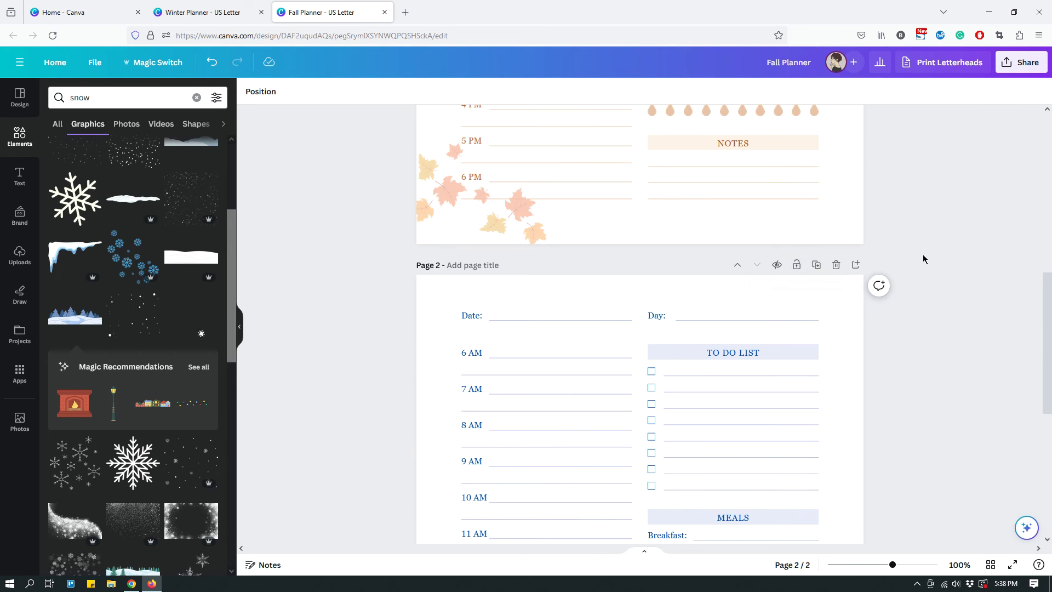
Duplicate page 2 as a third page and lock page 2
left_click(817, 266)
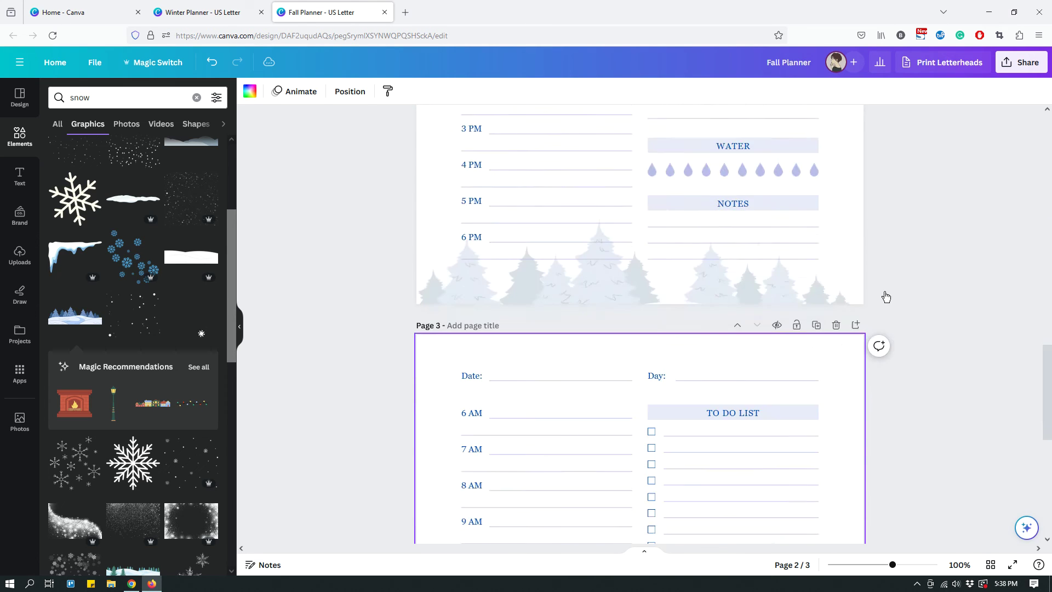
scroll(907, 293, "up", 10)
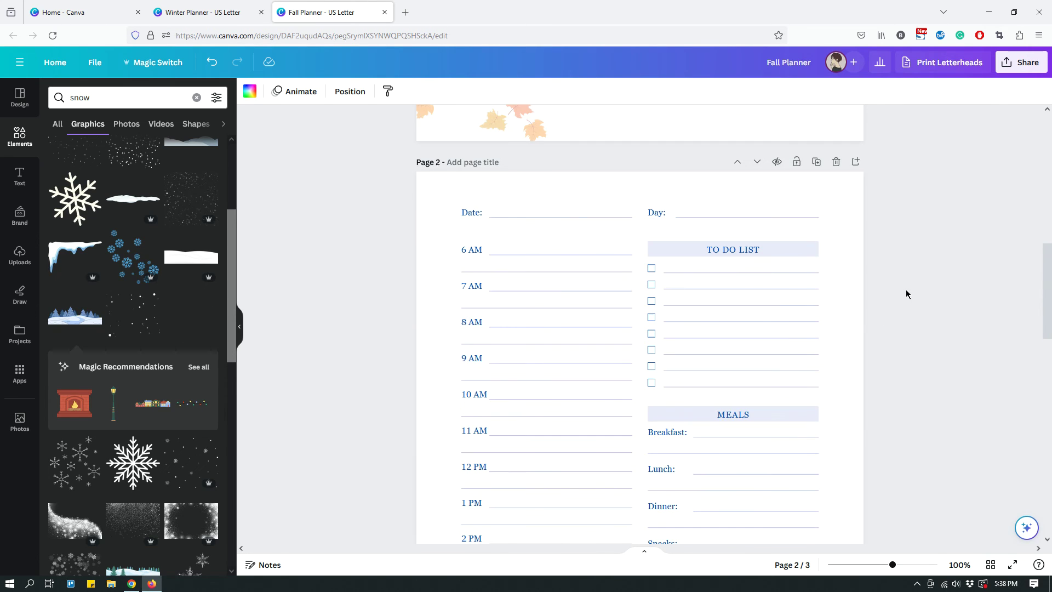
left_click(797, 163)
scroll(902, 214, "down", 8)
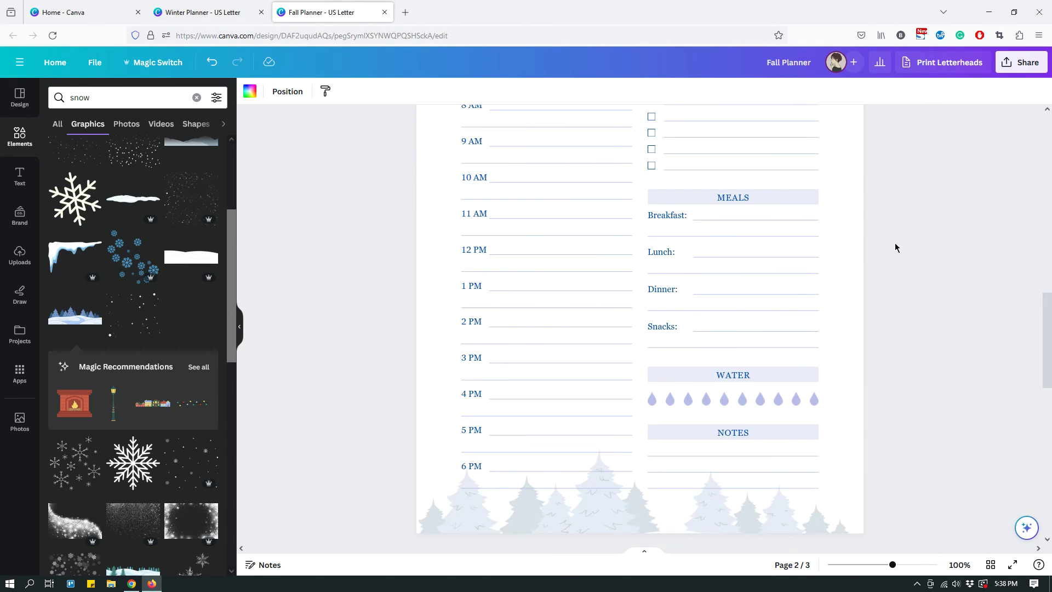
scroll(909, 255, "down", 2)
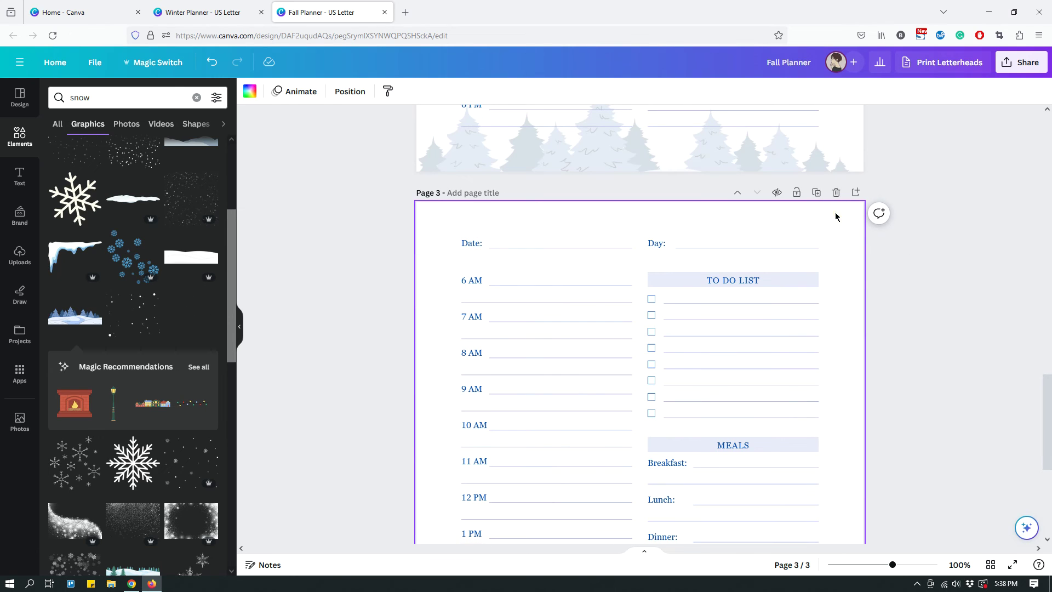
Delete the pine-tree border from page 3
left_click(462, 246)
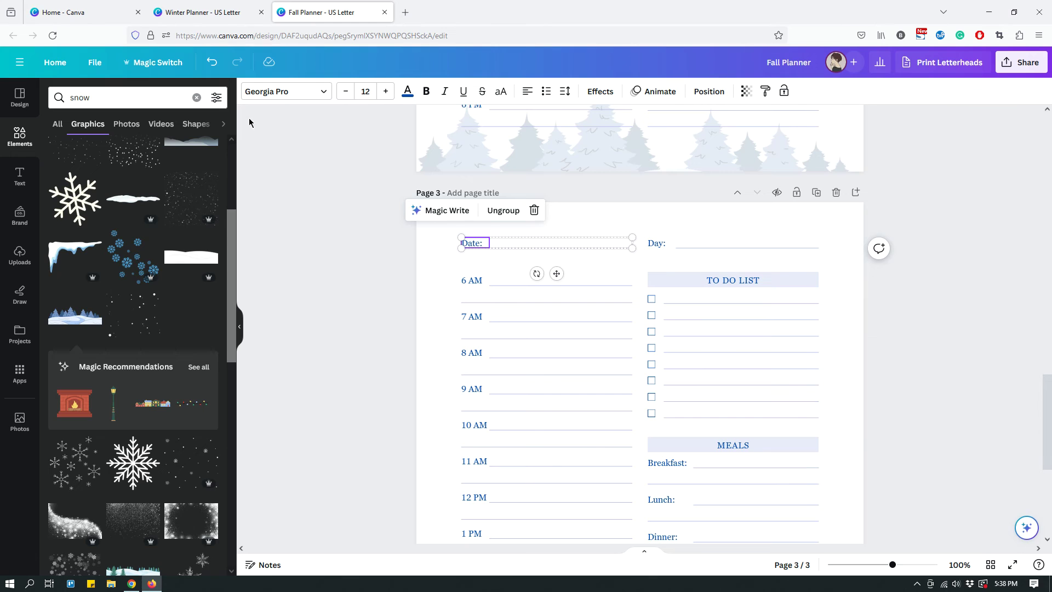
scroll(433, 351, "down", 5)
left_click(441, 485)
key("Delete")
scroll(597, 354, "up", 3)
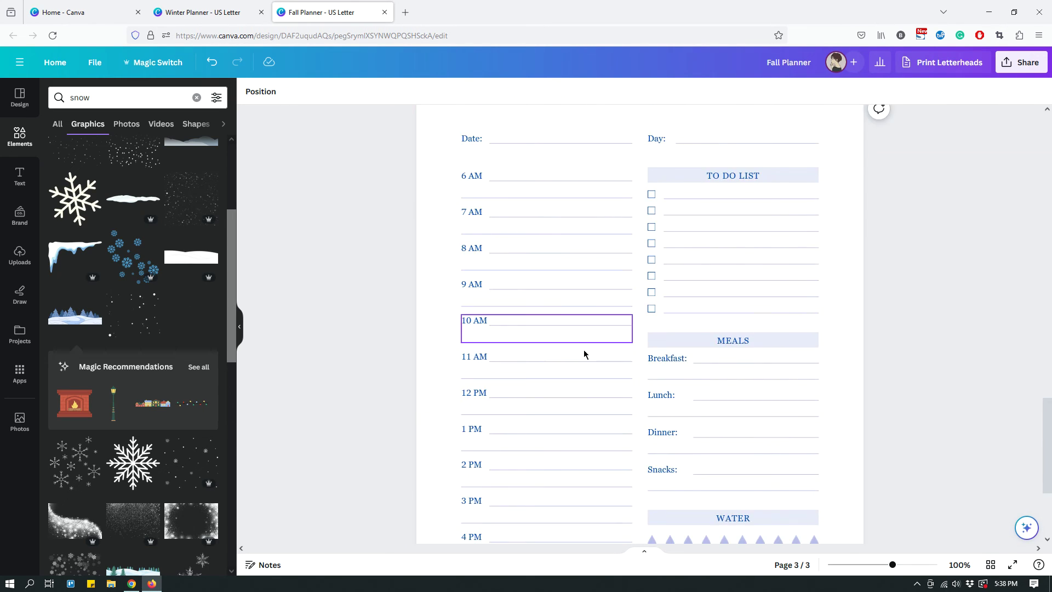
scroll(584, 354, "up", 3)
Recolour all of page 3's blue text, starting from the Date label, to dark green #0C821B
left_click(470, 319)
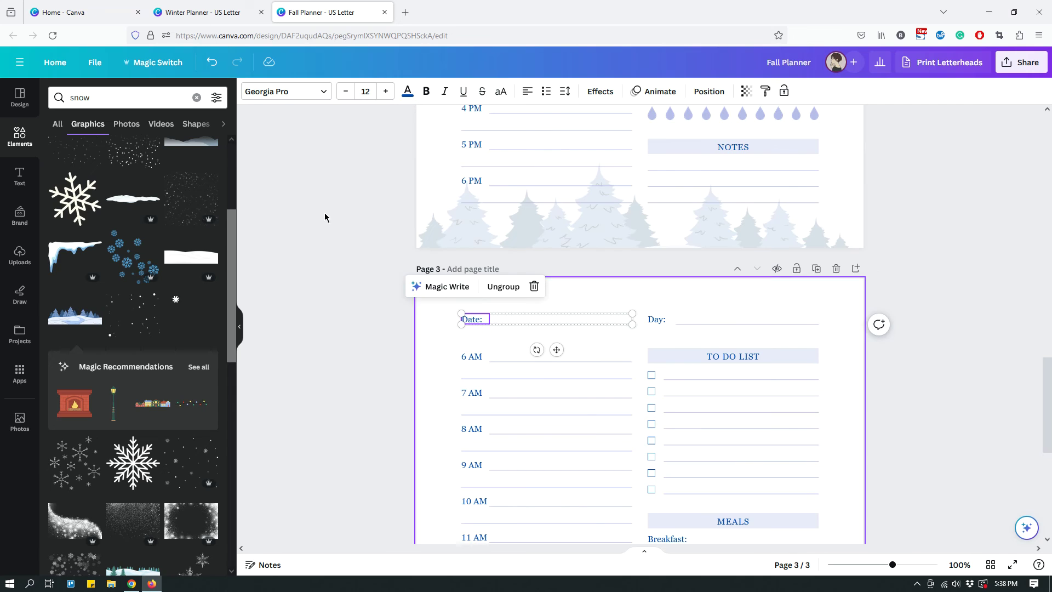
left_click(407, 91)
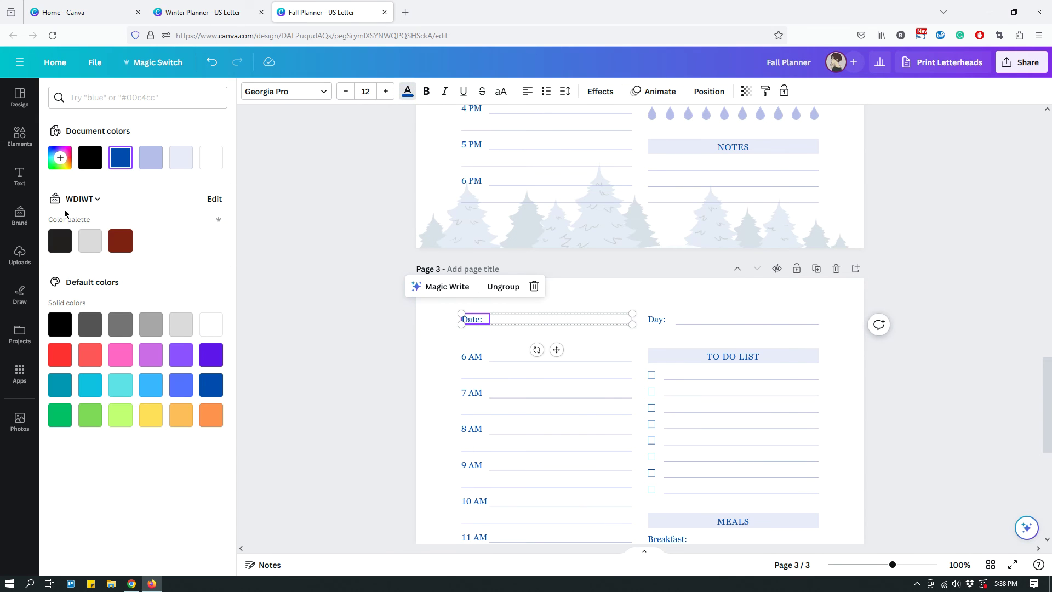
left_click(60, 415)
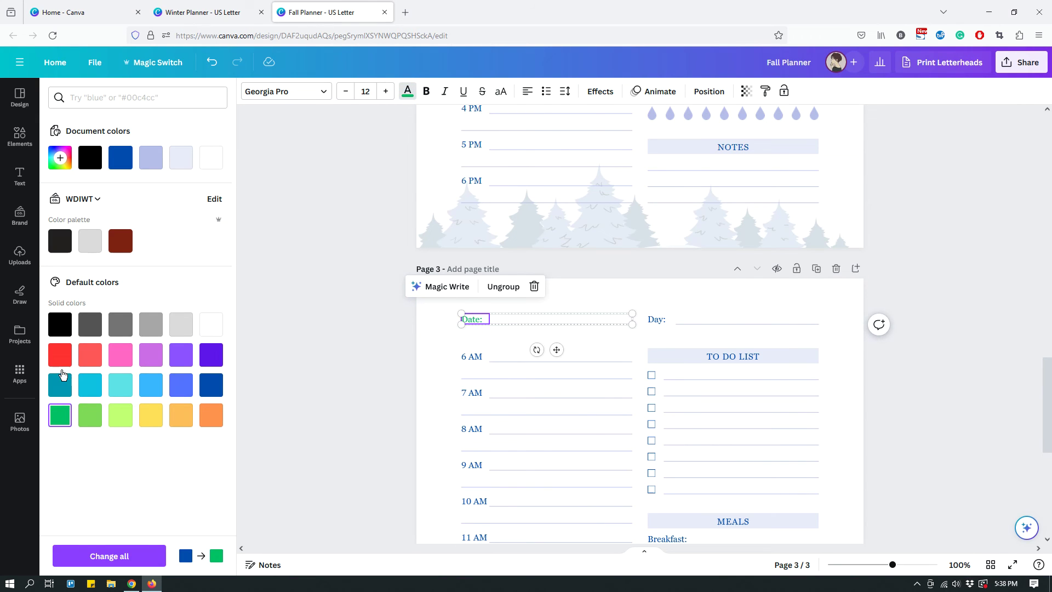
left_click(62, 158)
left_click(206, 198)
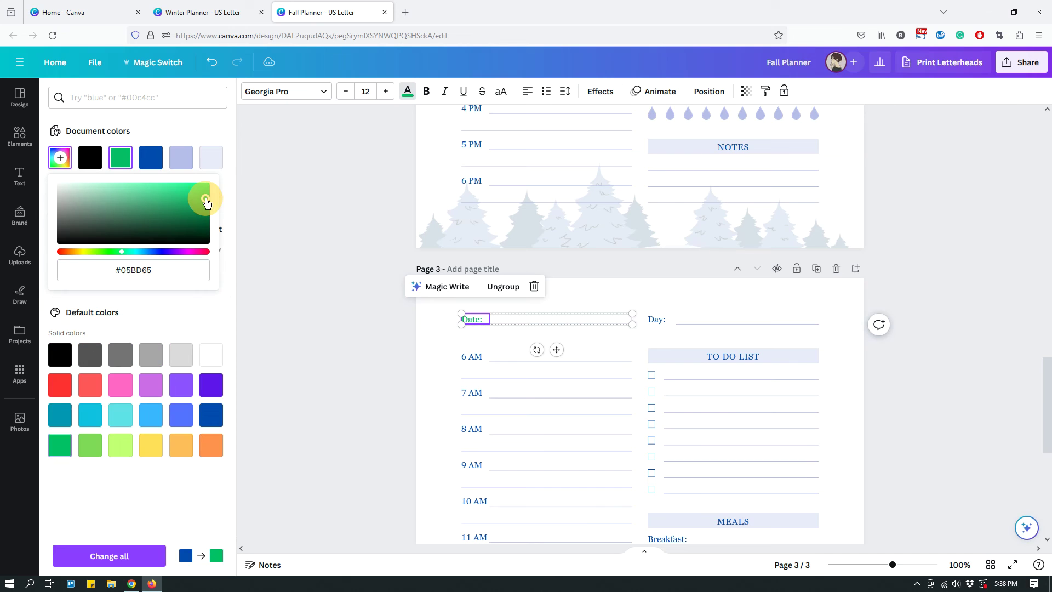
left_click(113, 251)
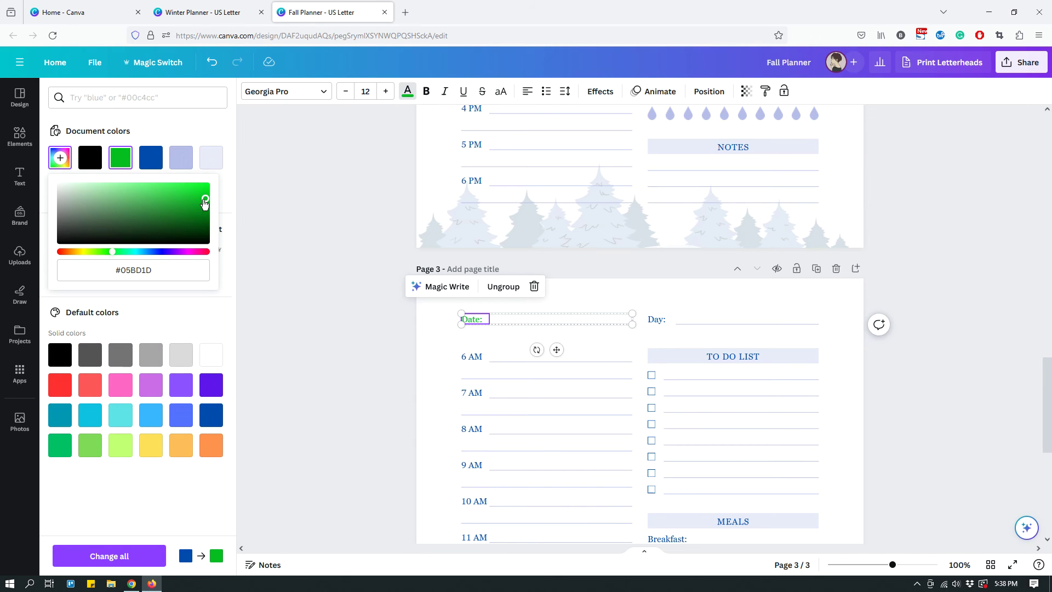
left_click(200, 207)
left_click(196, 212)
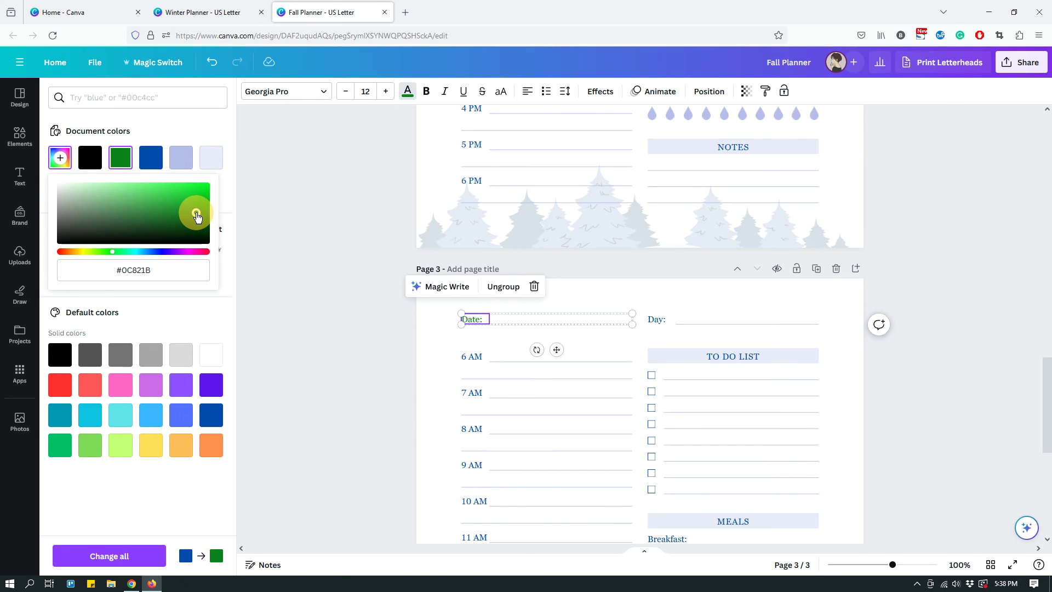
left_click(133, 557)
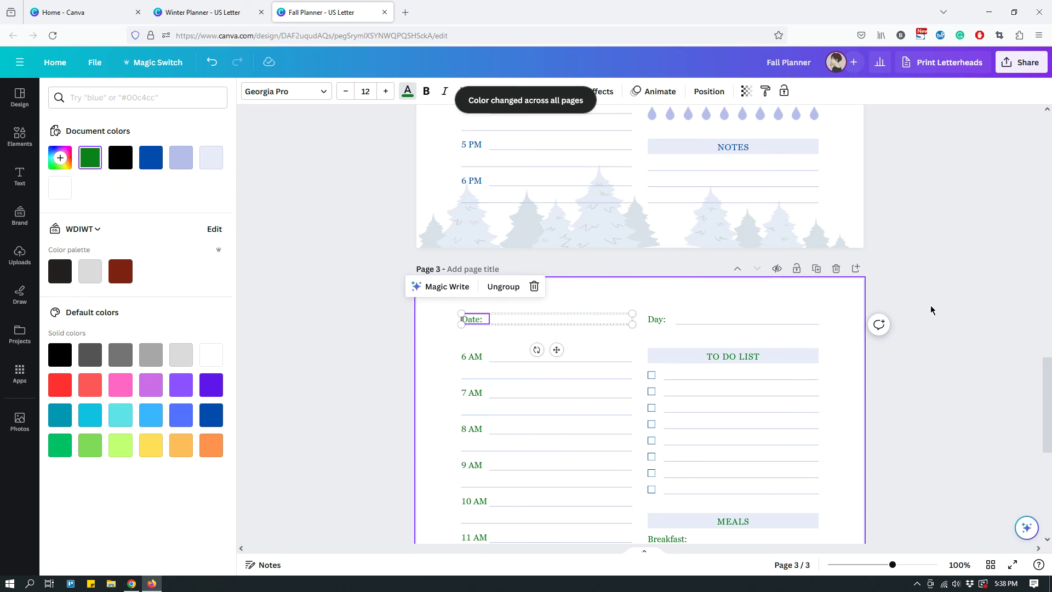
Deselect the Date text and scroll through pages 2 and 3 to review the green labels
scroll(938, 309, "down", 4)
scroll(934, 312, "up", 5)
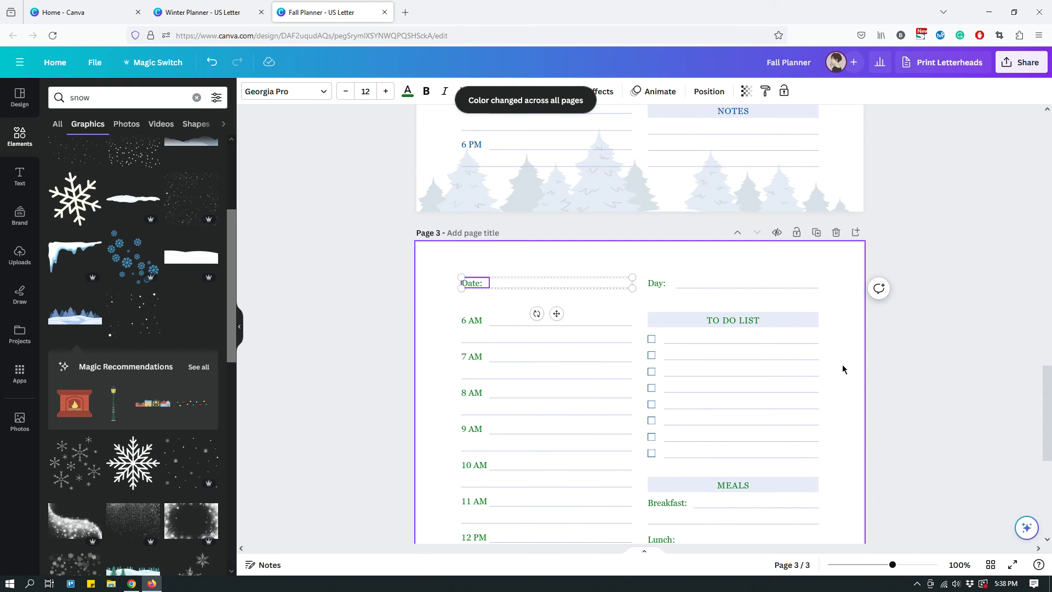
left_click(842, 366)
scroll(843, 367, "up", 5)
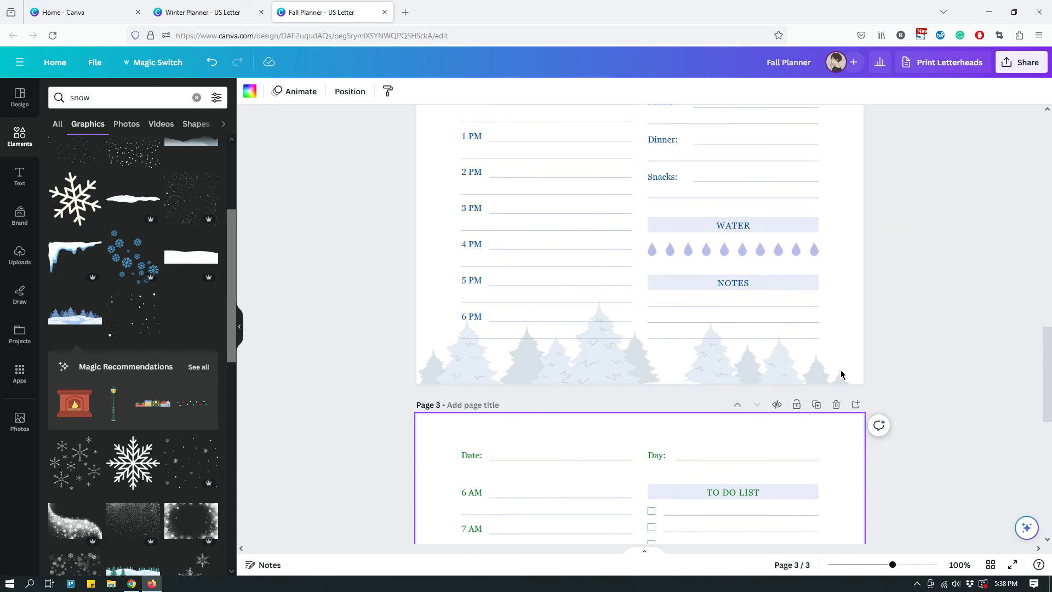
scroll(886, 359, "down", 5)
scroll(871, 365, "up", 5)
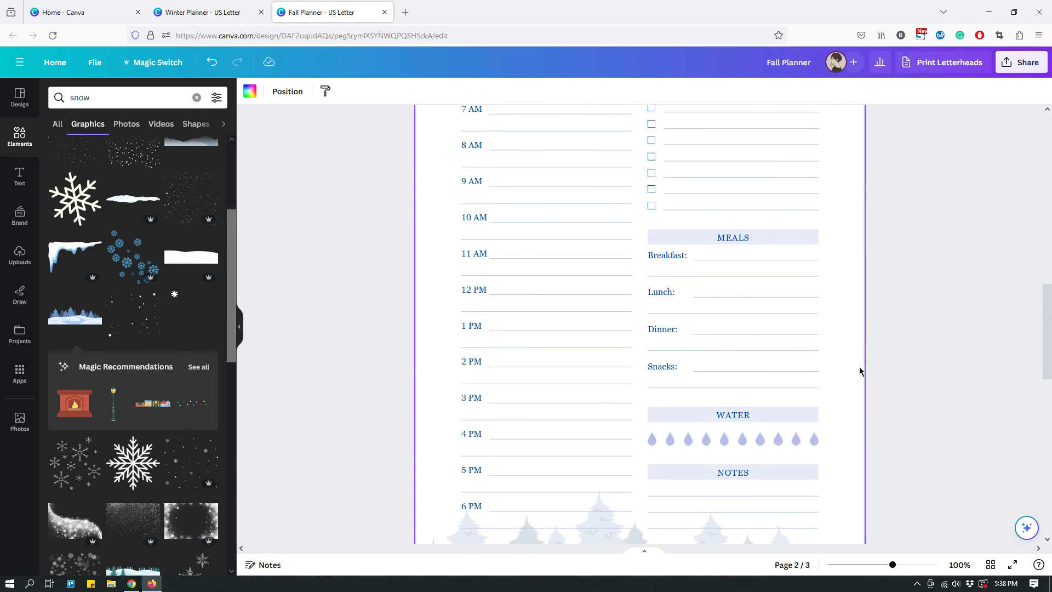
scroll(888, 362, "down", 5)
scroll(892, 366, "down", 2)
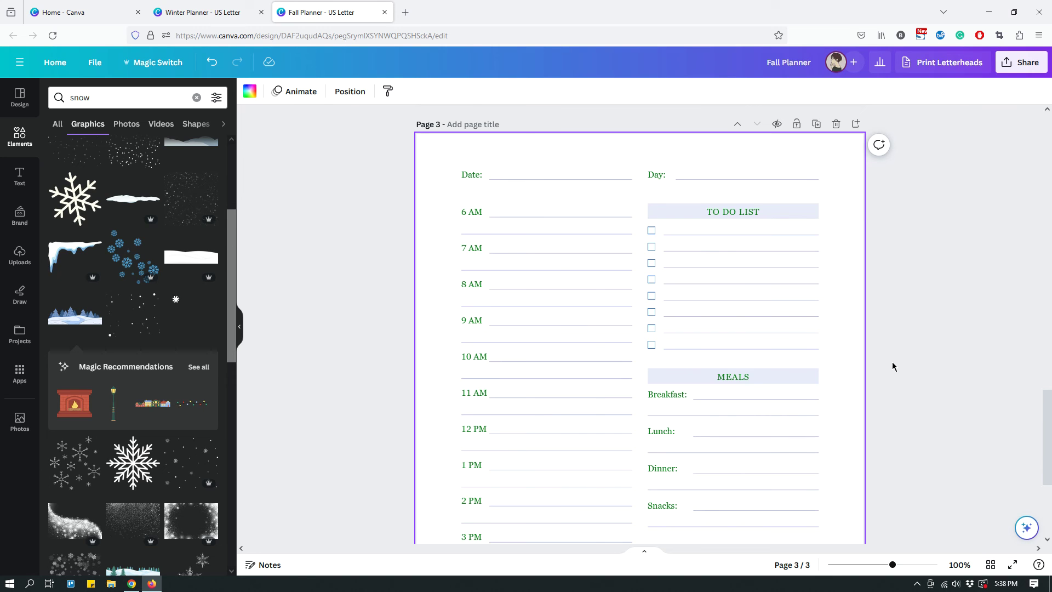
scroll(882, 381, "down", 3)
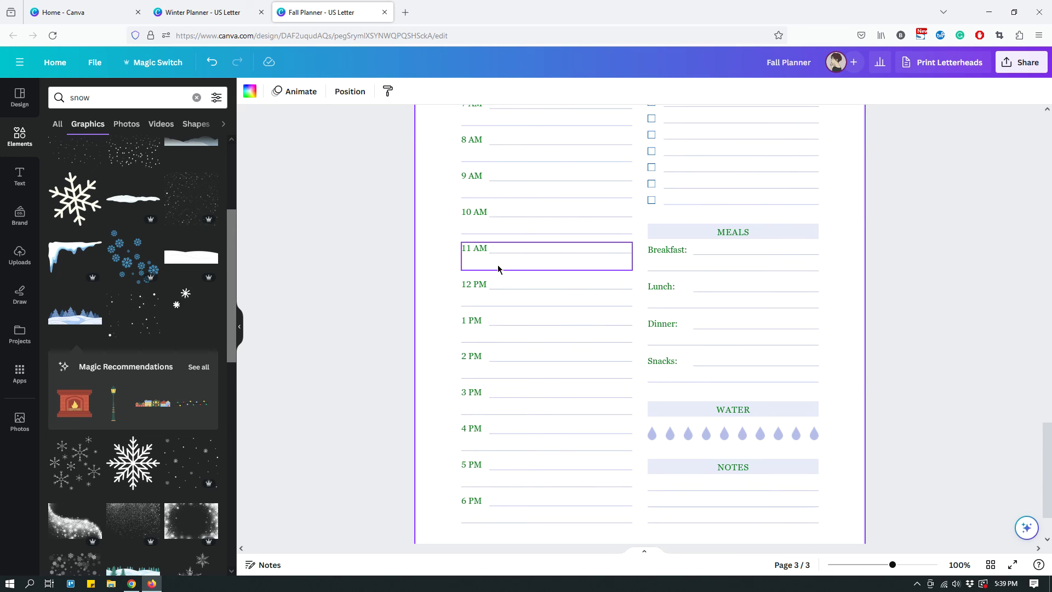
scroll(493, 279, "down", 2)
scroll(822, 301, "up", 13)
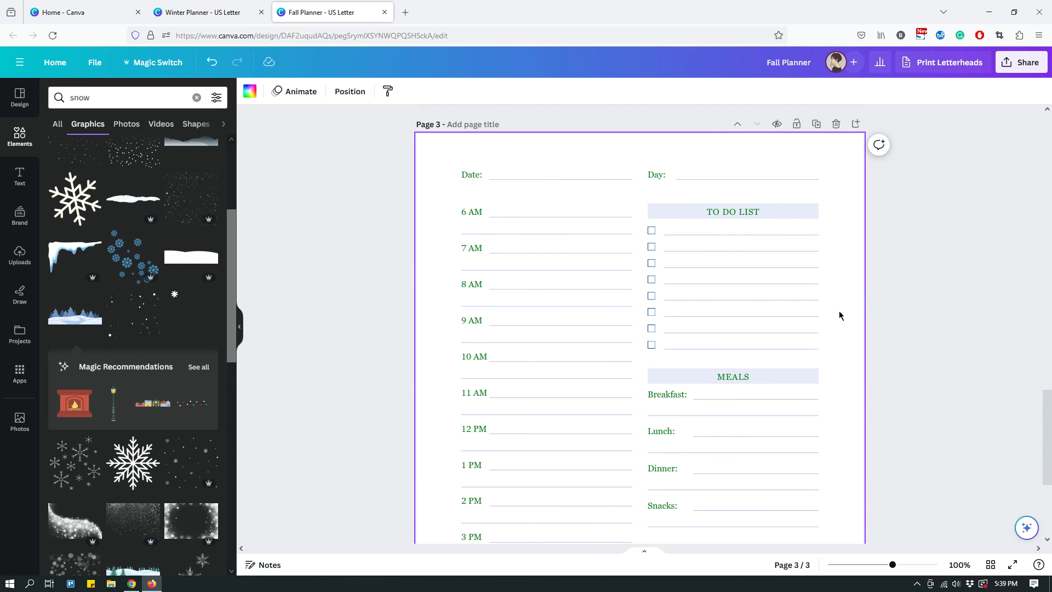
scroll(847, 418, "up", 4)
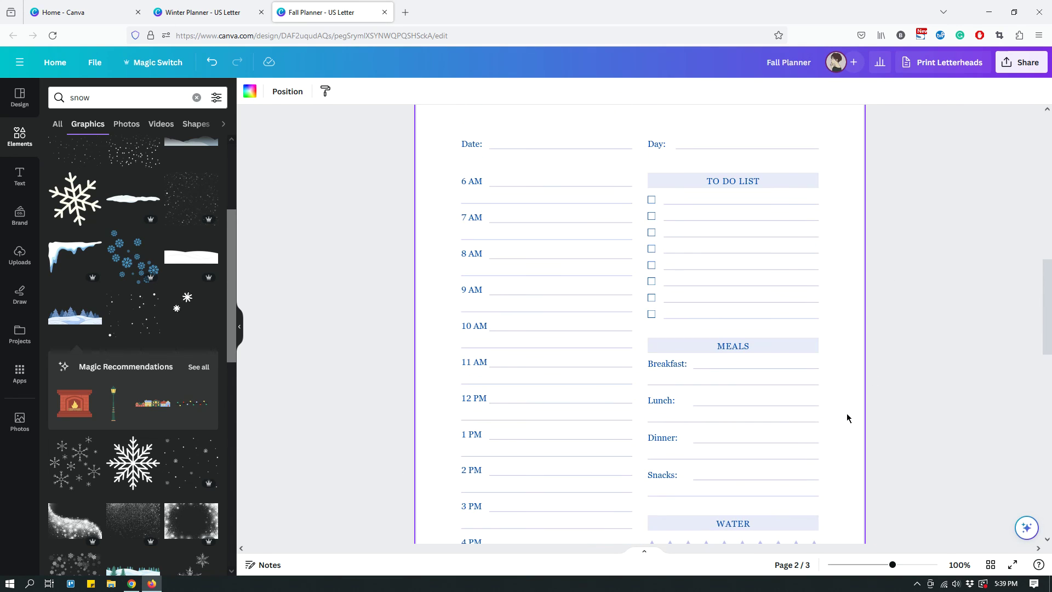
scroll(854, 419, "up", 1)
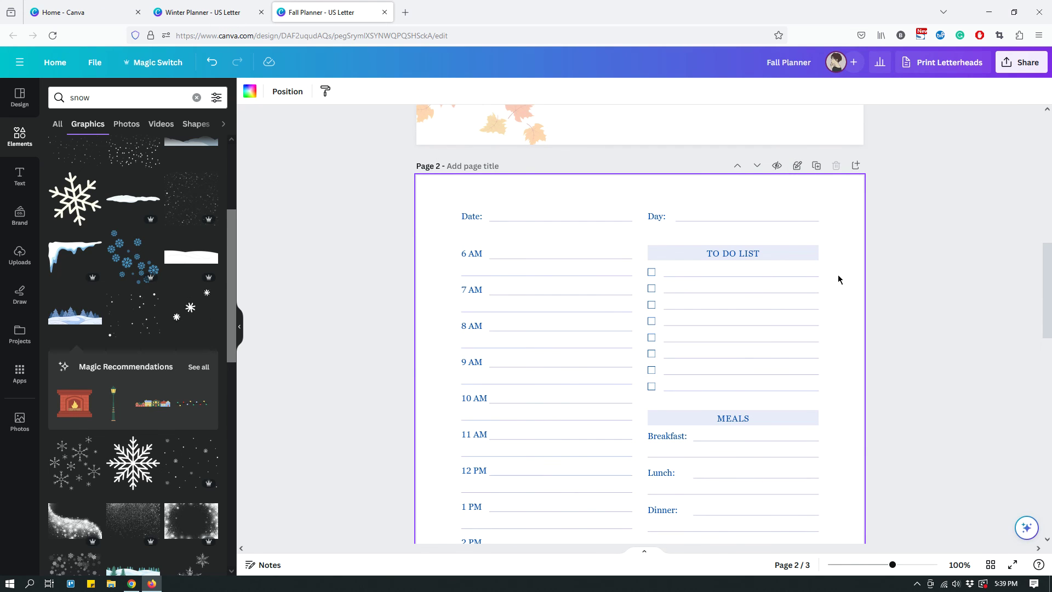
scroll(834, 282, "down", 4)
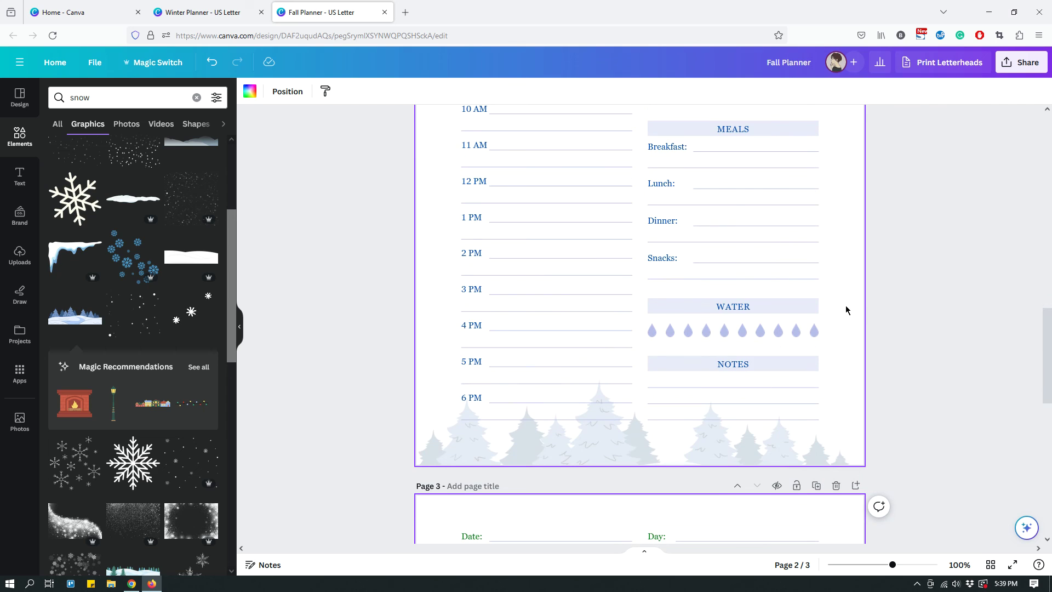
scroll(863, 298, "up", 1)
scroll(861, 296, "down", 3)
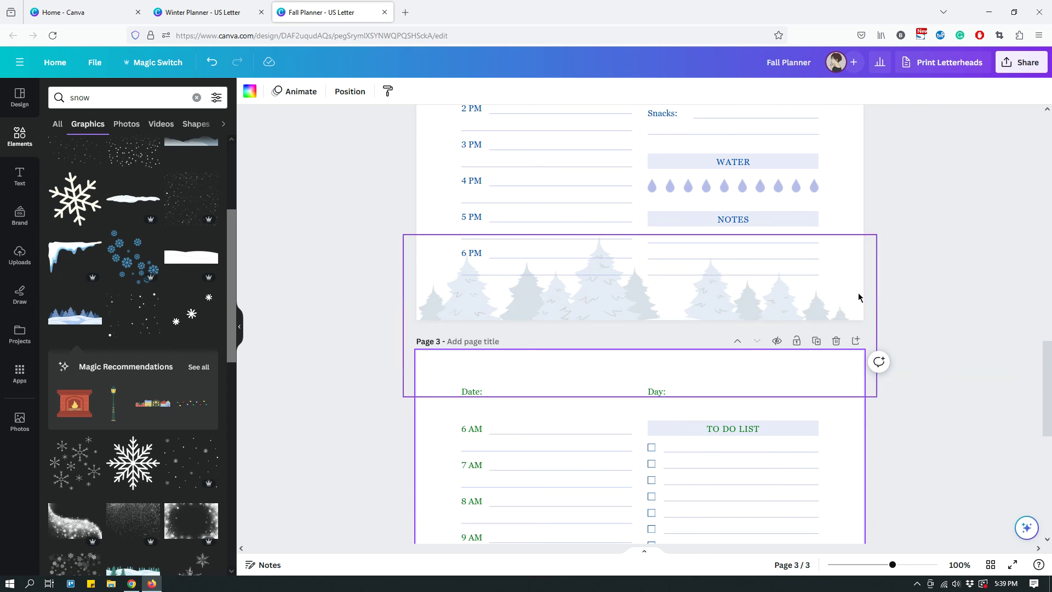
scroll(877, 356, "down", 2)
scroll(893, 414, "down", 2)
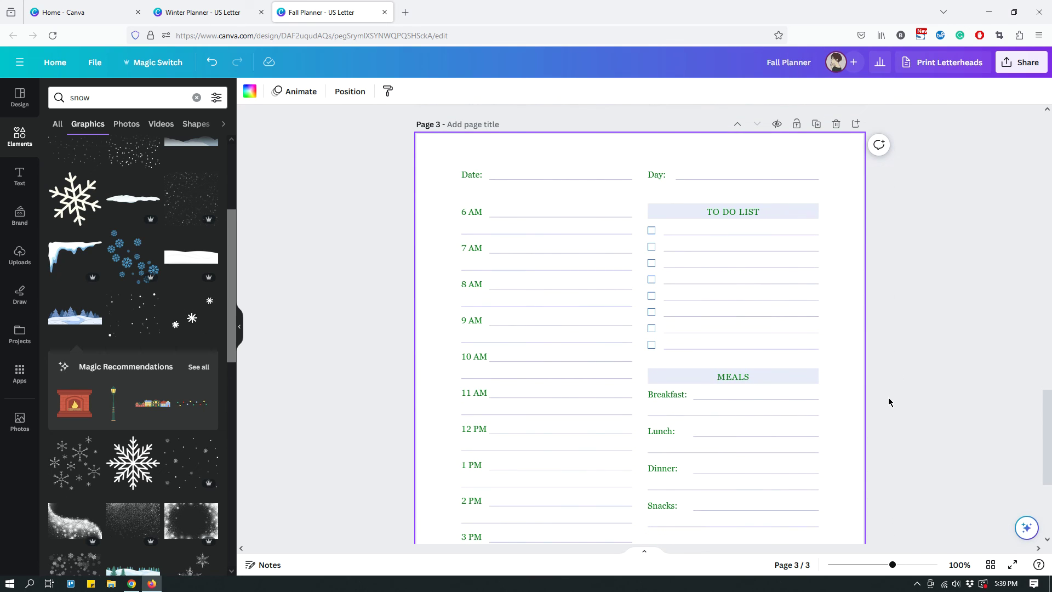